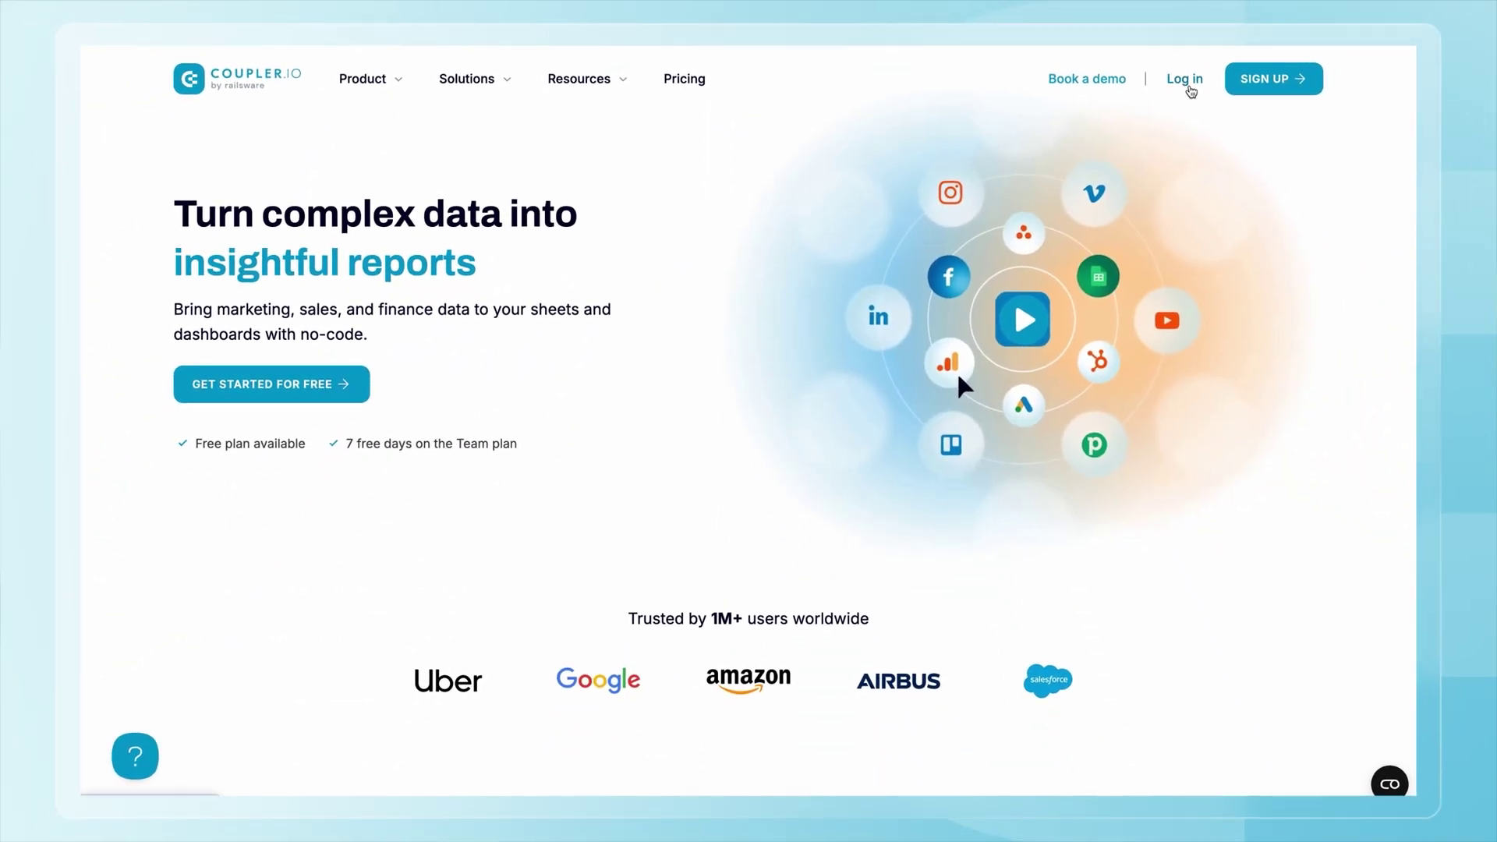
Step: Sign in with Google and answer onboarding with YouTube, BI reporting and Financial professional
left_click(1187, 81)
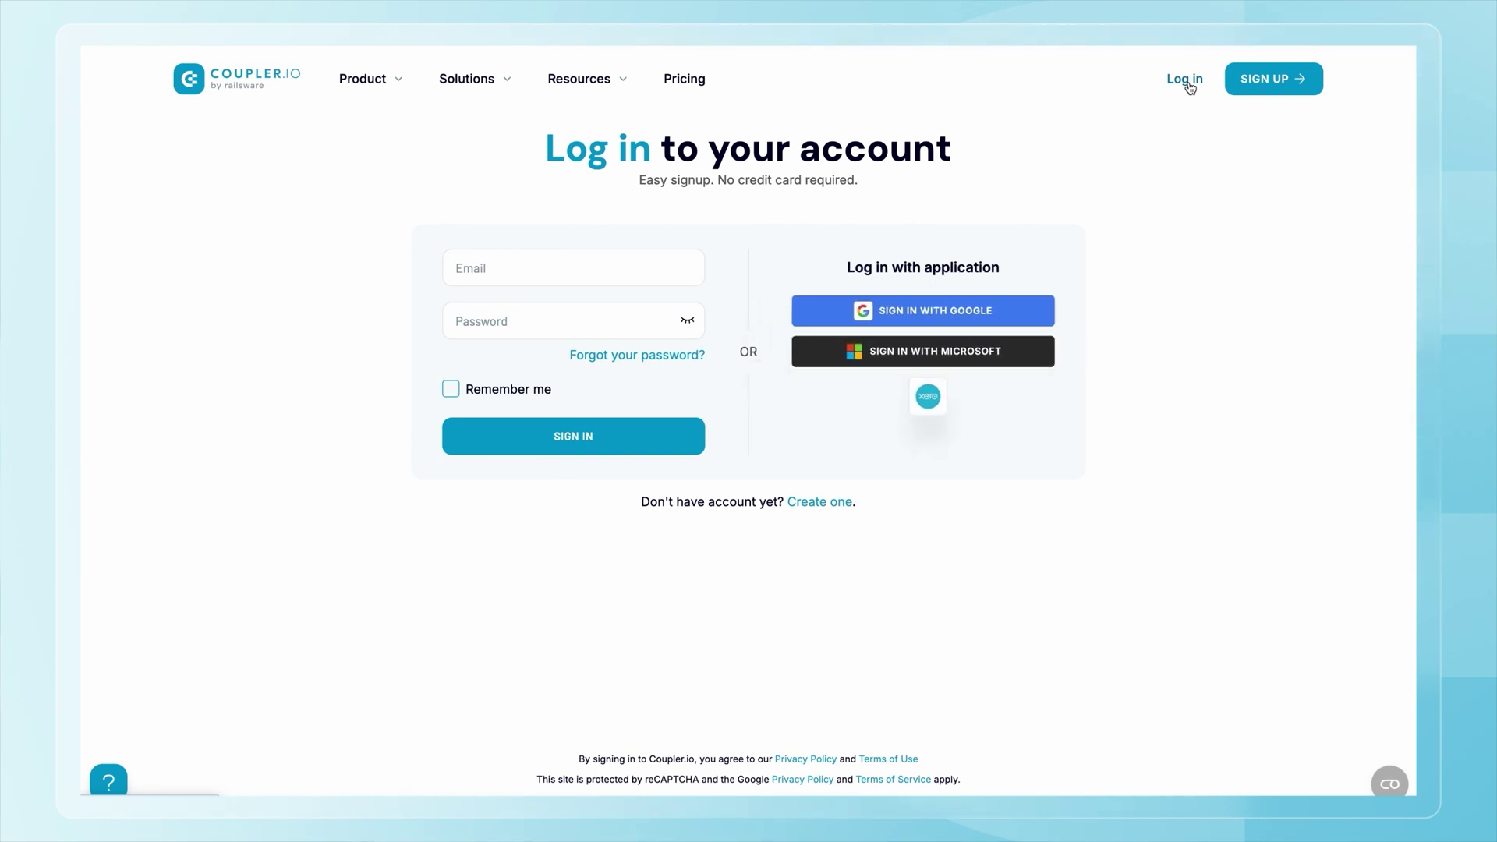
left_click(1008, 312)
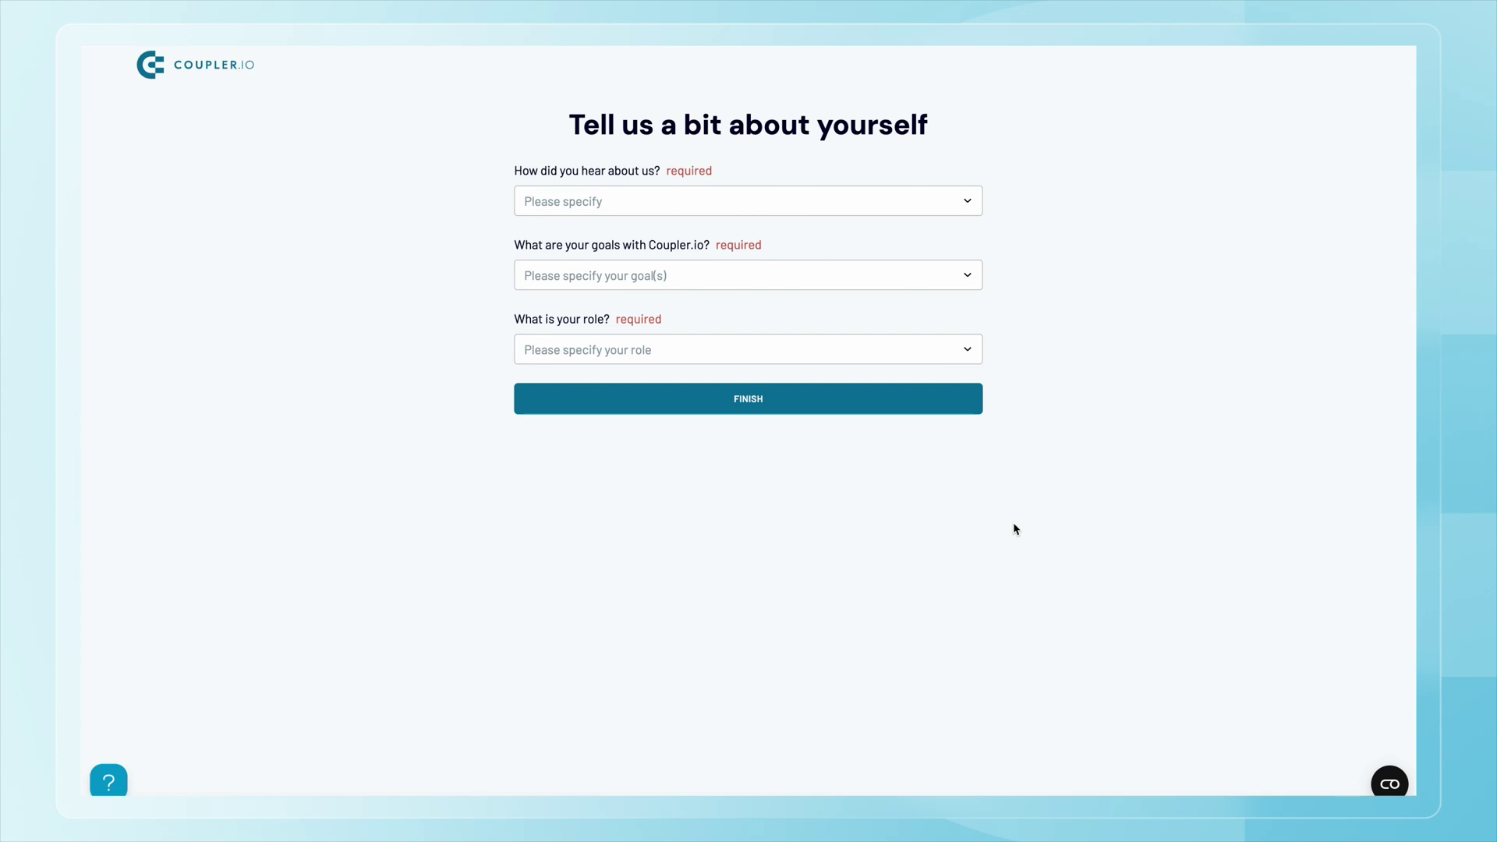
left_click(852, 200)
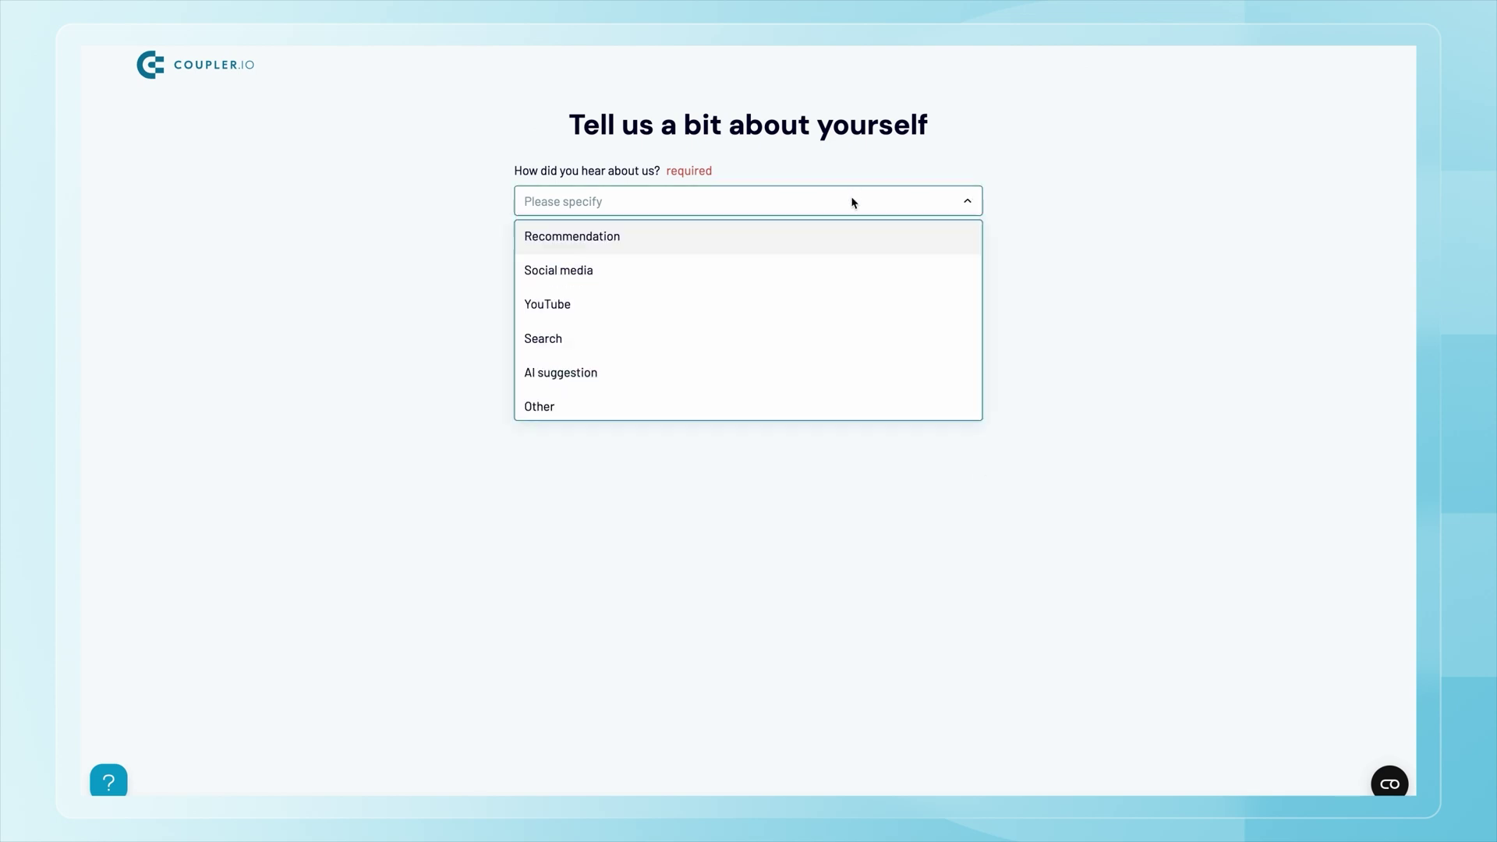
left_click(731, 303)
left_click(724, 278)
left_click(718, 380)
left_click(574, 357)
left_click(581, 488)
Step: Submit onboarding, start a new data flow, and connect a QuickBooks account as its source
left_click(695, 401)
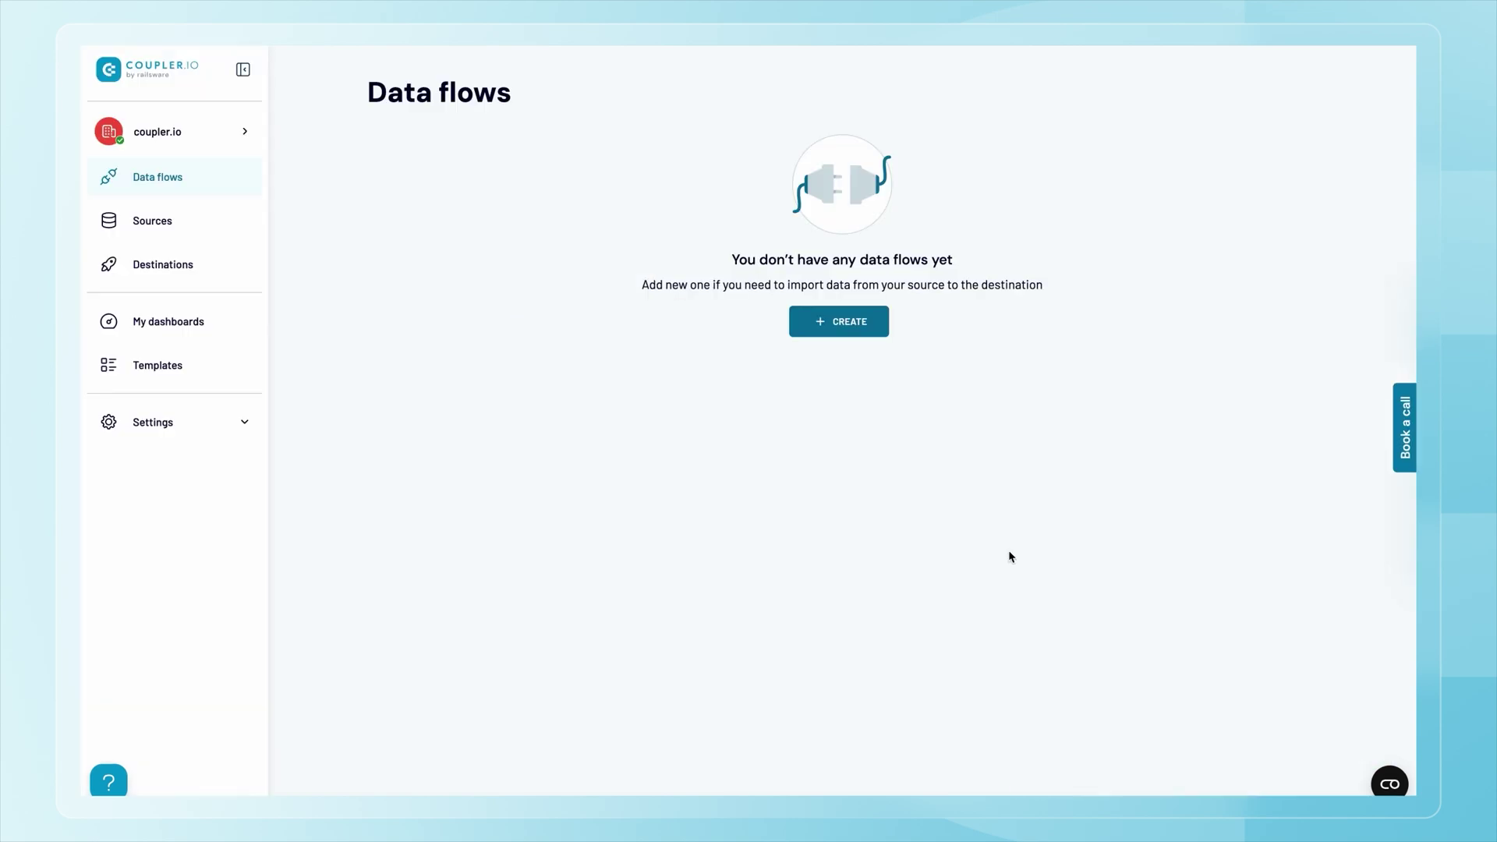
left_click(849, 326)
type("quic")
left_click(581, 282)
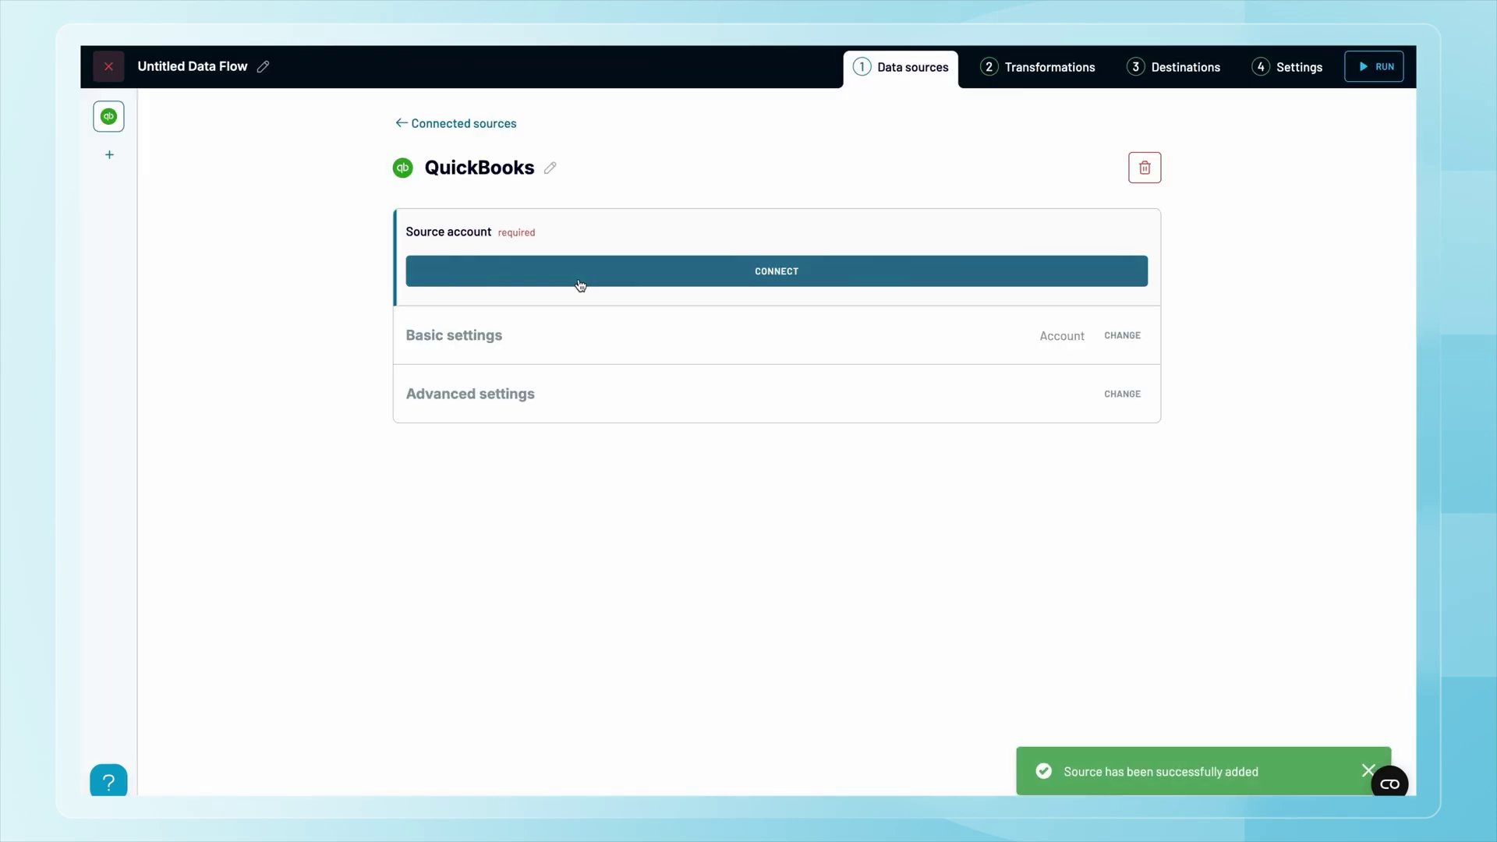
left_click(610, 279)
left_click(727, 560)
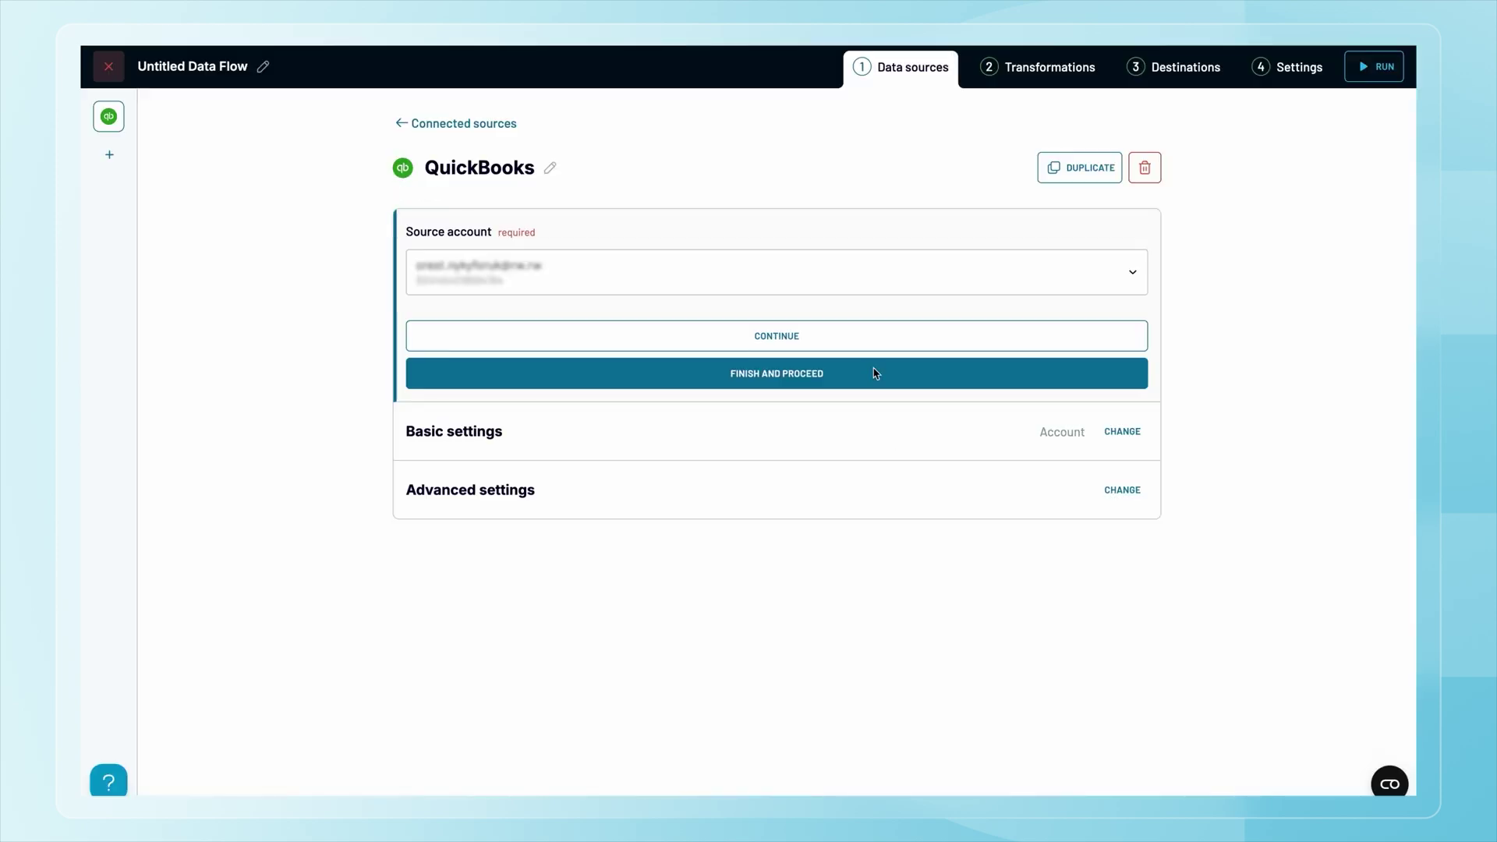
Step: Set the QuickBooks data entity to Customer and finish the source setup
left_click(839, 341)
left_click(809, 365)
type("cus")
left_click(764, 387)
left_click(779, 471)
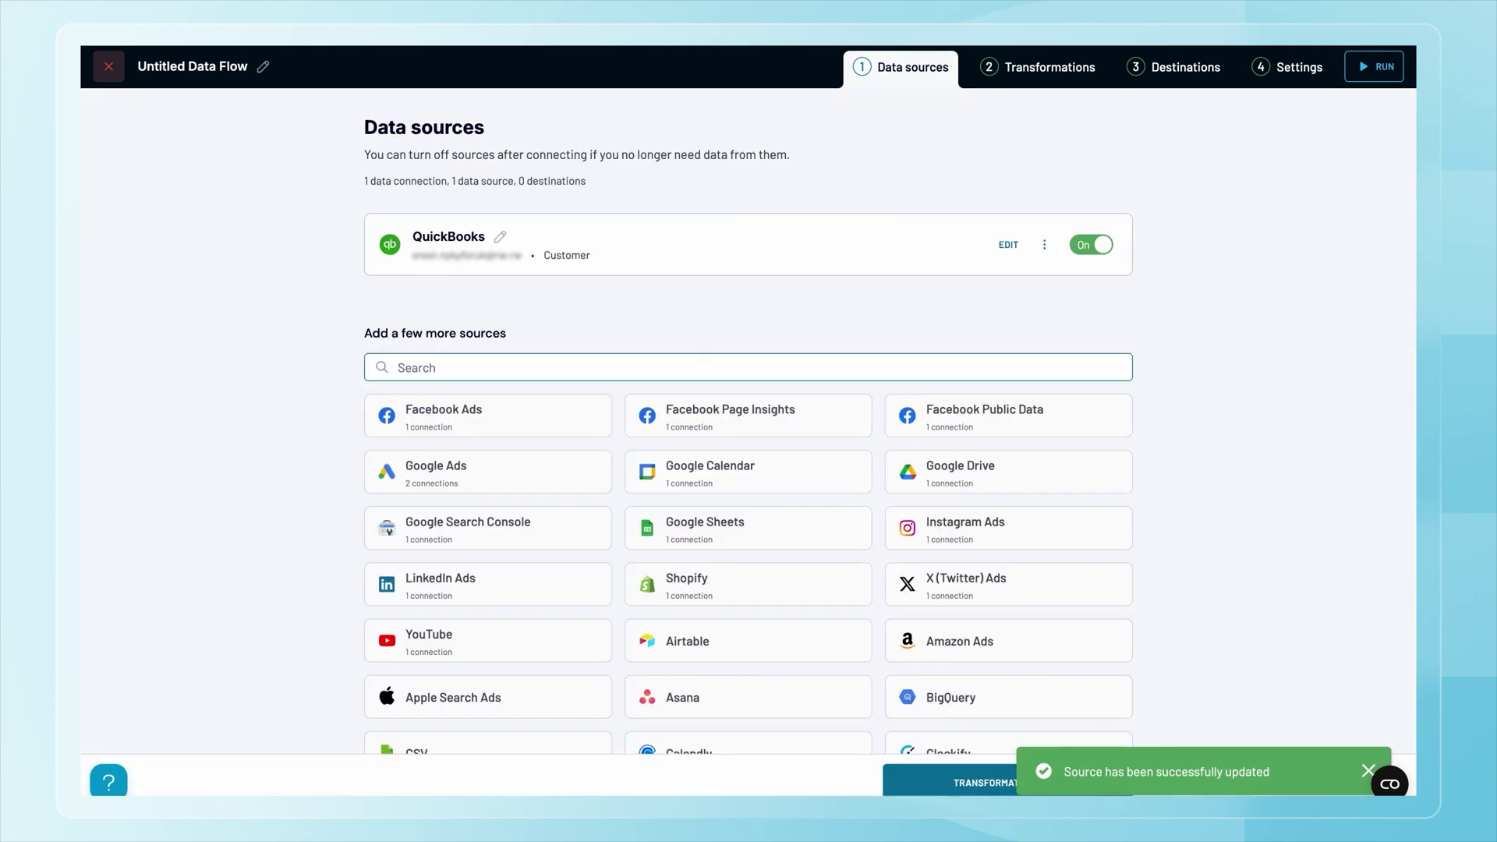
Step: Add and connect HubSpot as a second source with Companies as the data entity
type("hu")
left_click(574, 421)
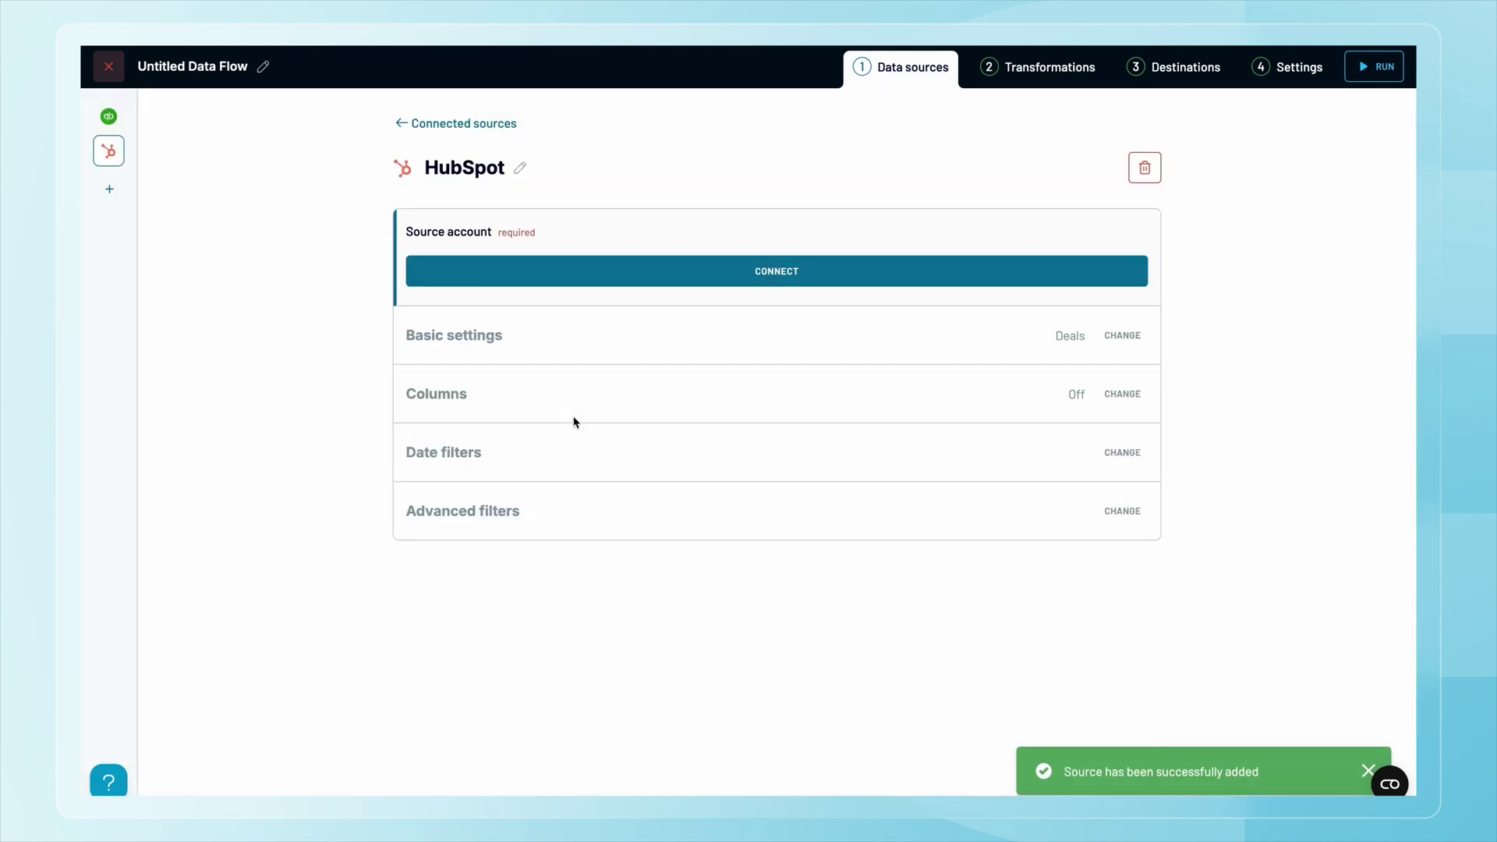
left_click(581, 274)
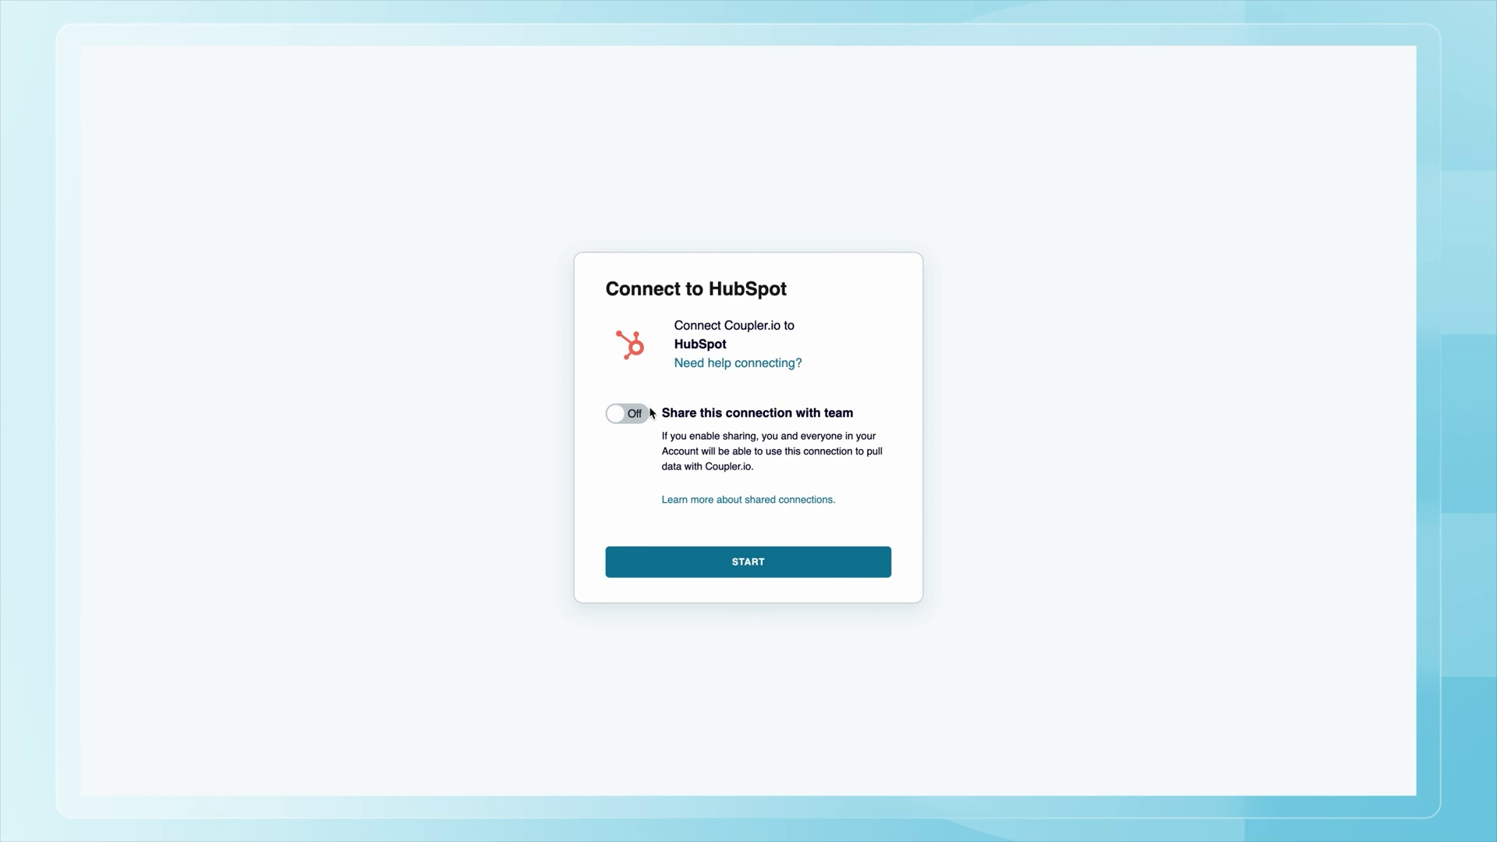
left_click(718, 565)
left_click(558, 344)
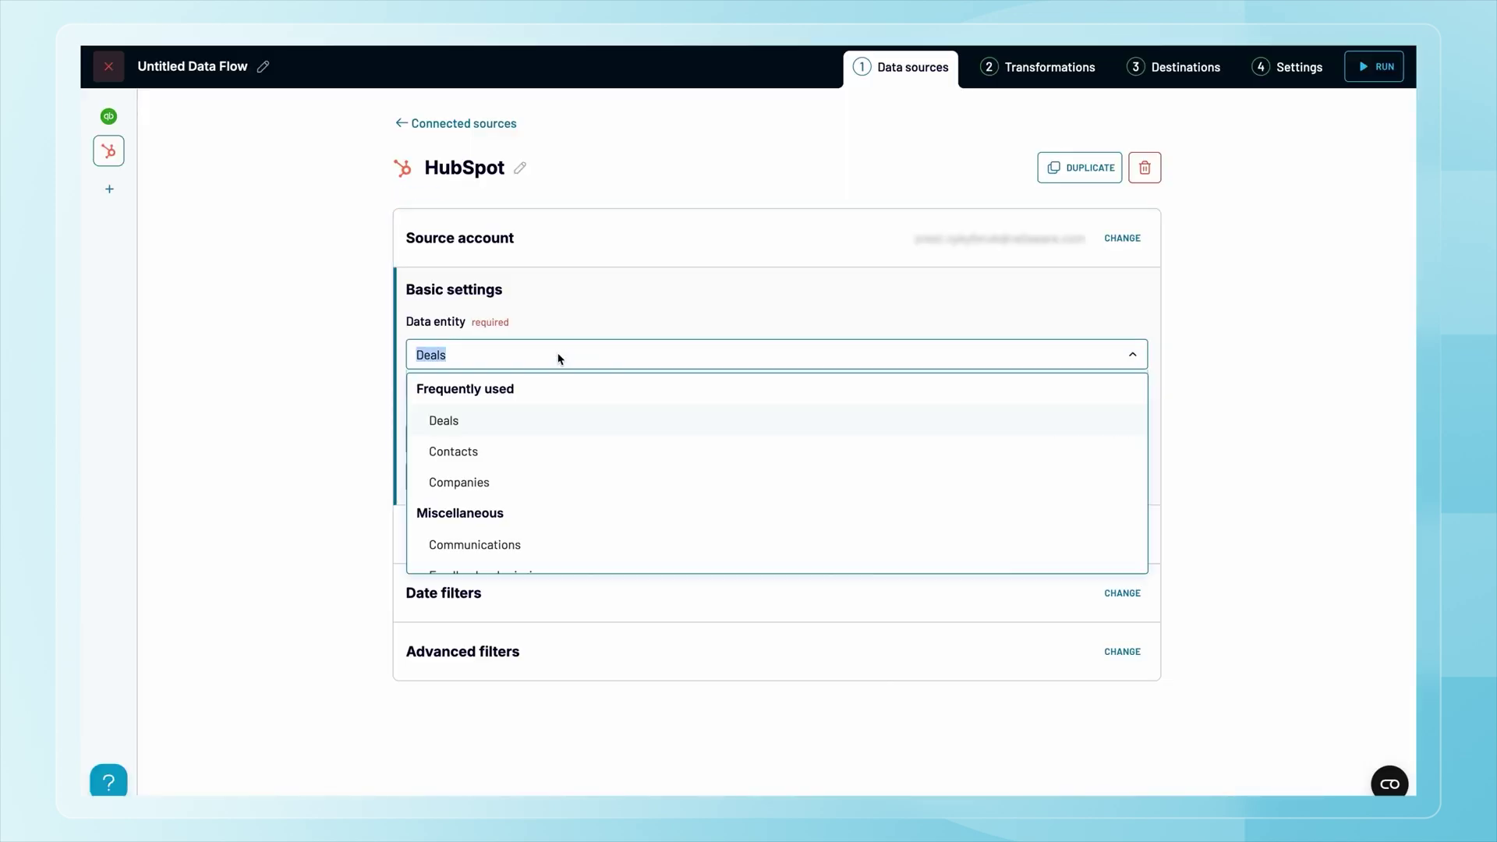
left_click(546, 482)
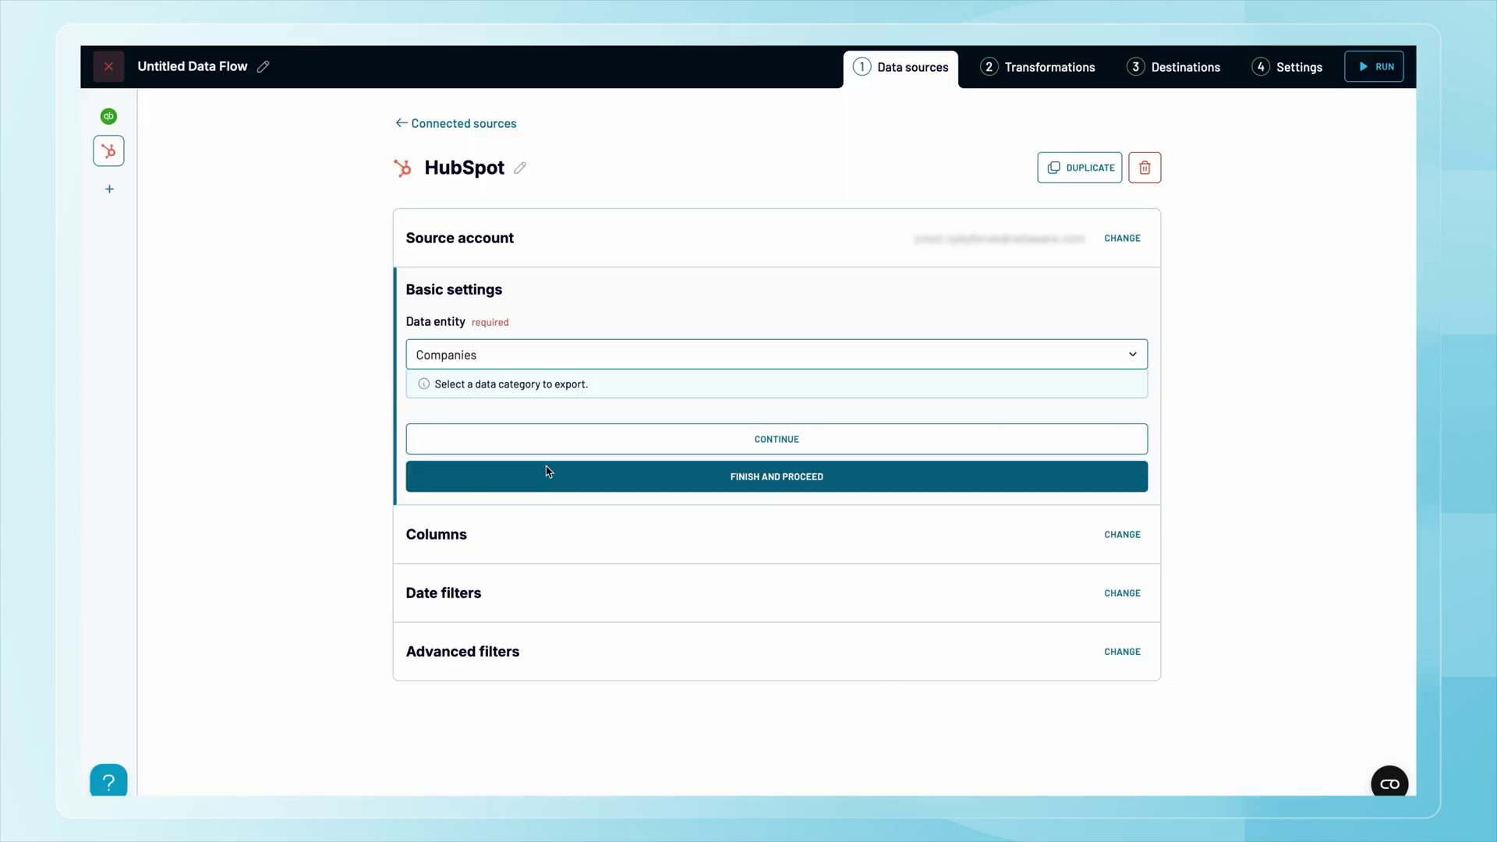
left_click(557, 443)
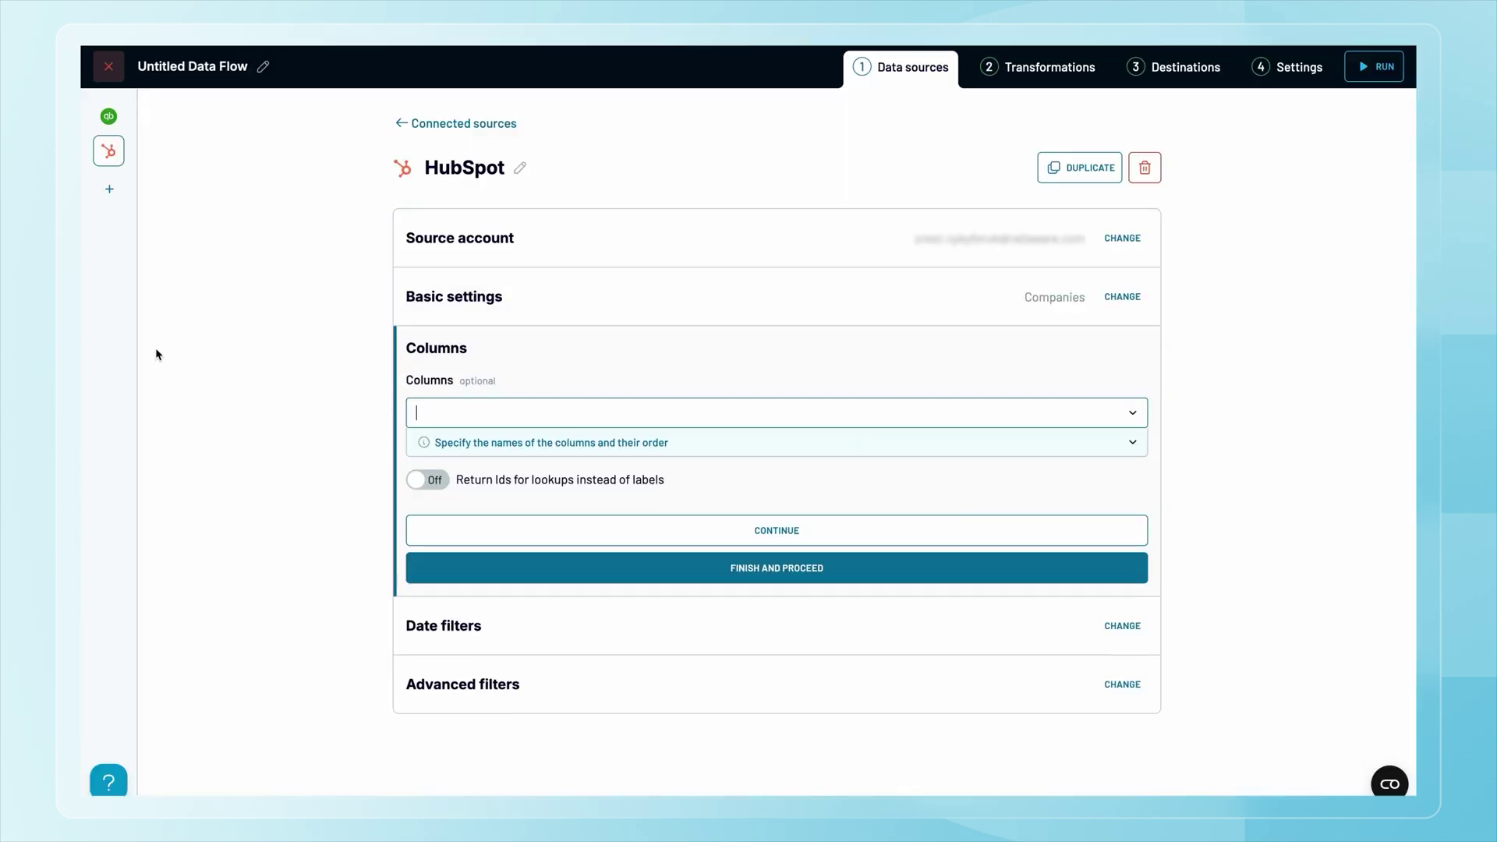
Step: Include the Company name, Company Size, Country/Region, Annual Revenue, Industry and Lead Status columns, then finish
type("com")
left_click(438, 517)
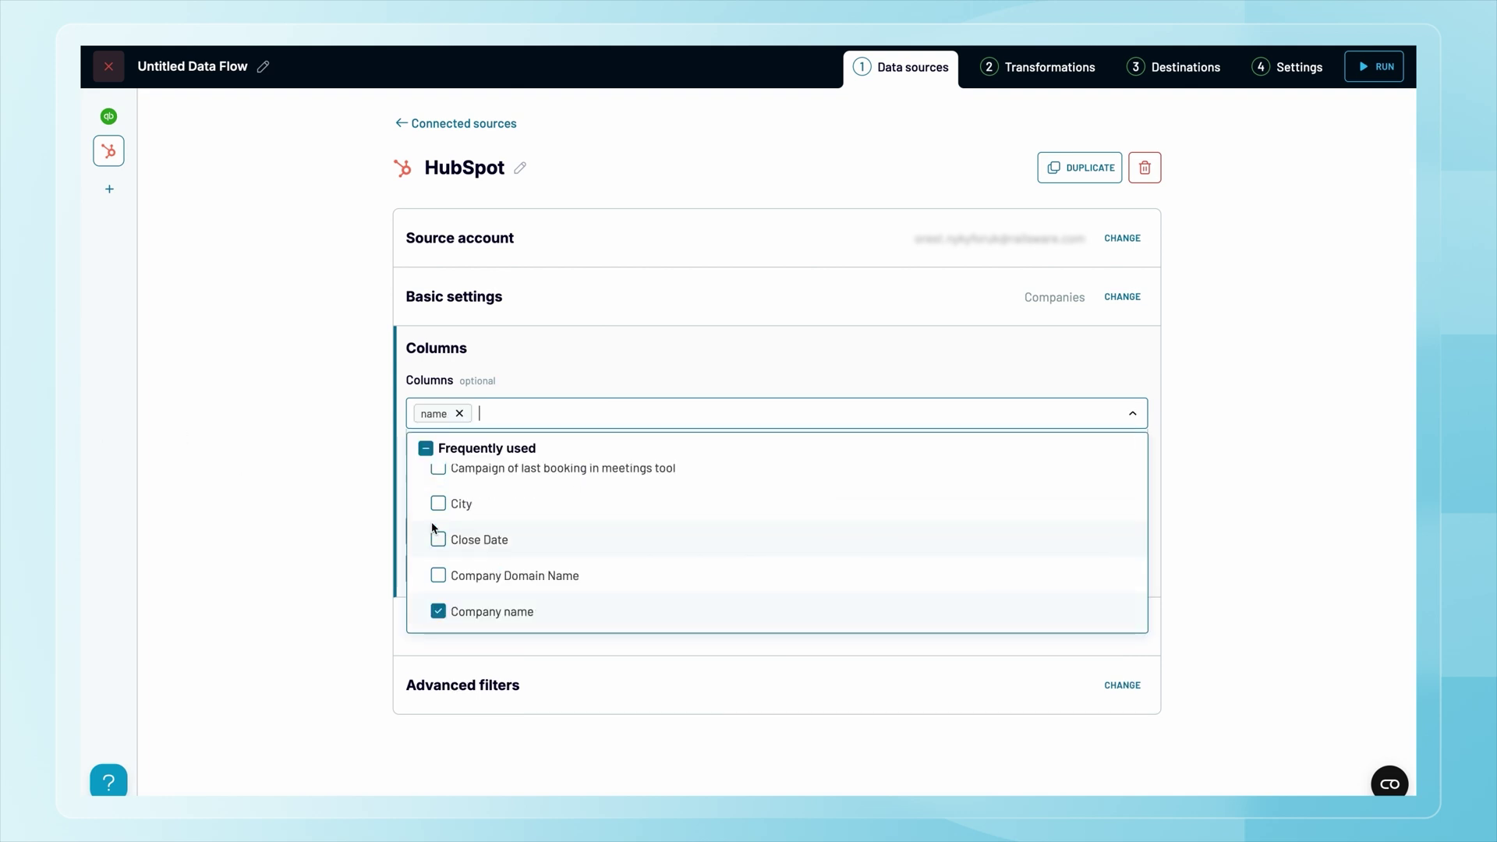
type("company si")
left_click(463, 484)
type("country")
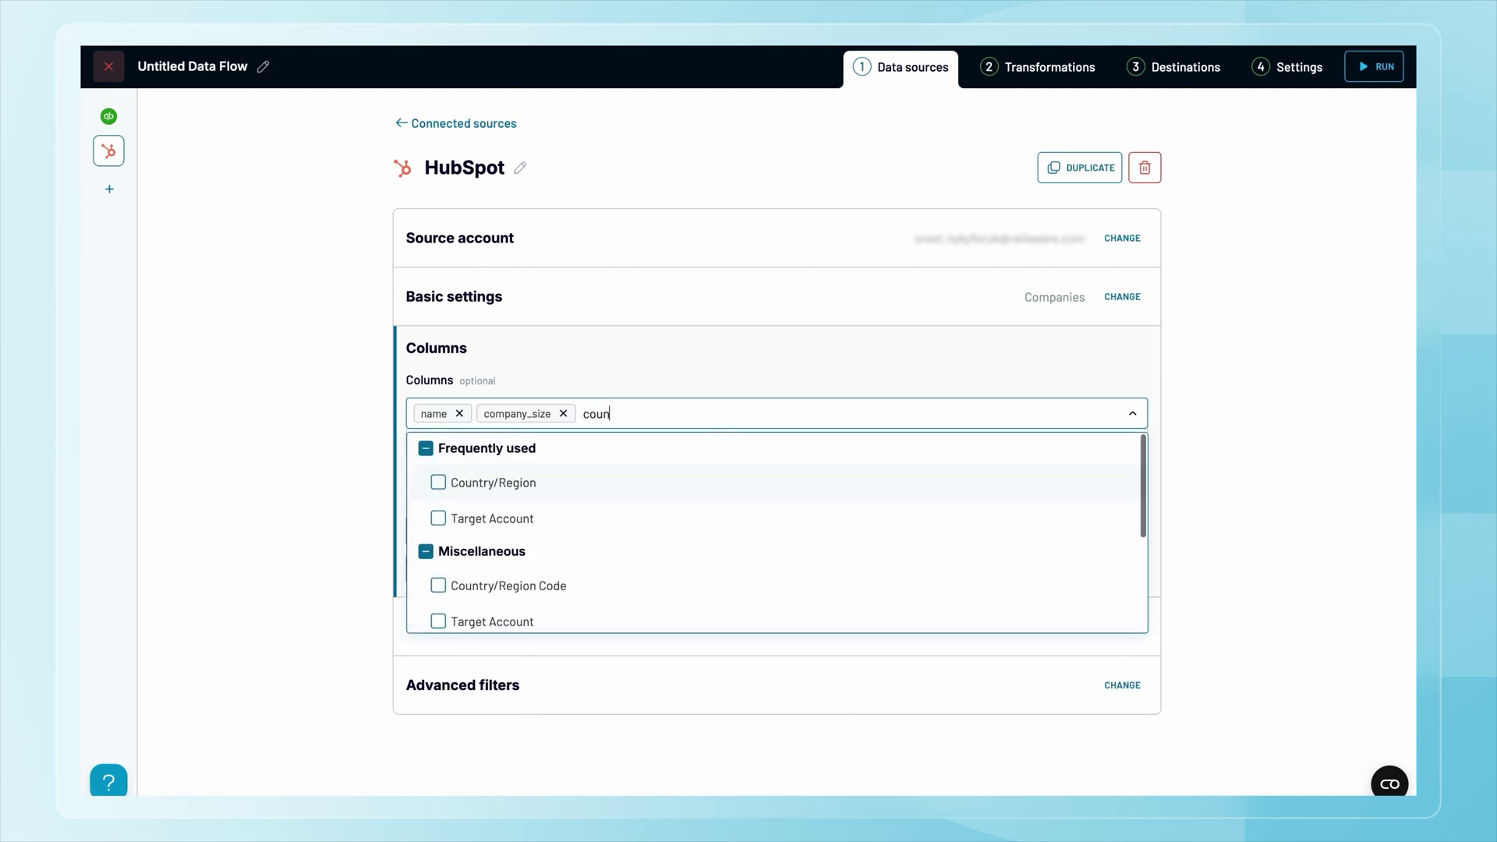
left_click(462, 489)
type("ann")
left_click(441, 483)
type("indus")
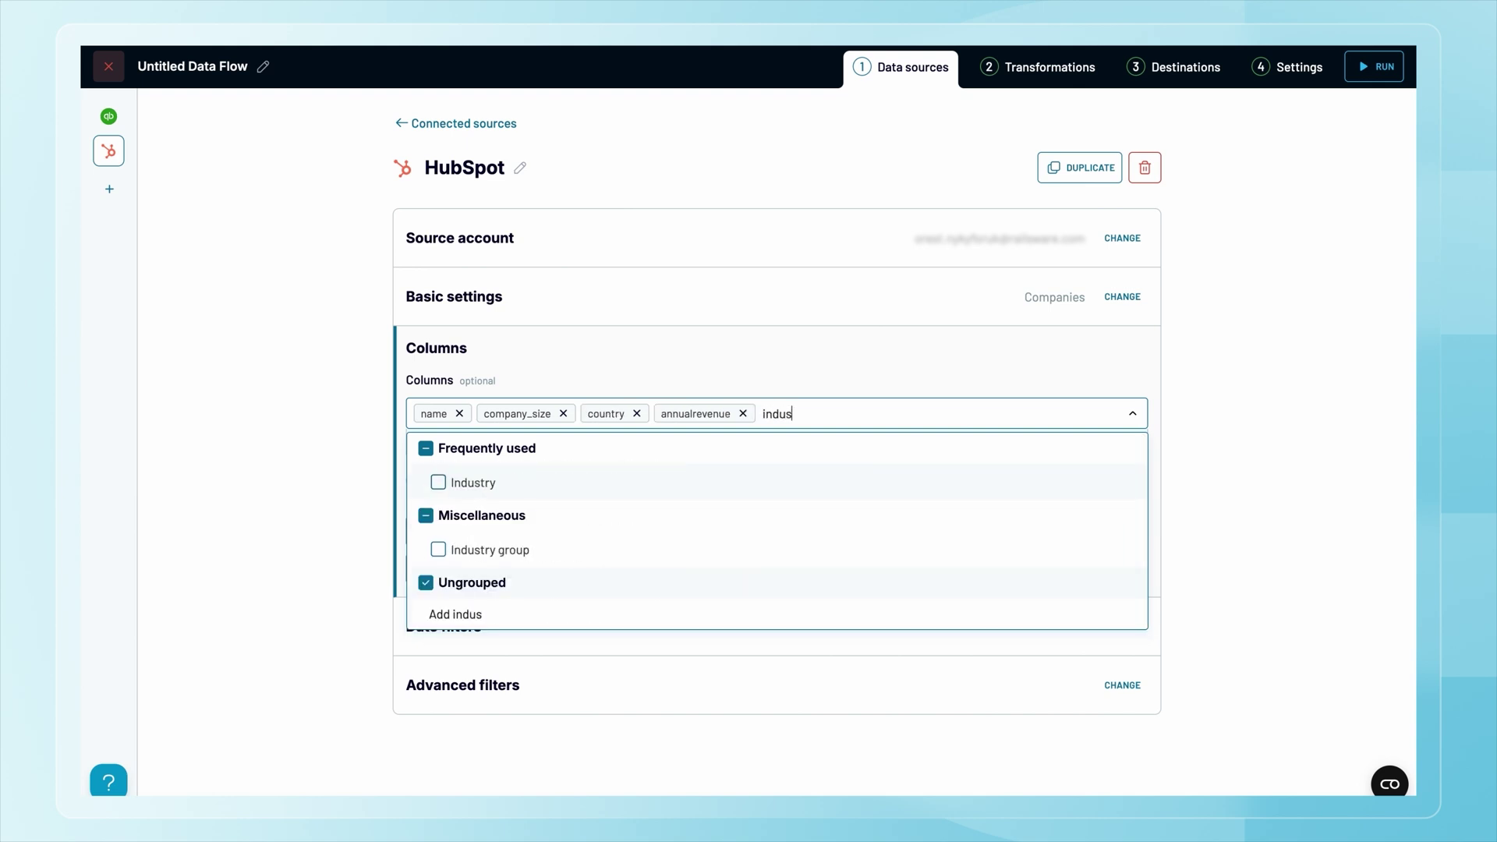
left_click(437, 482)
type("lea")
left_click(437, 483)
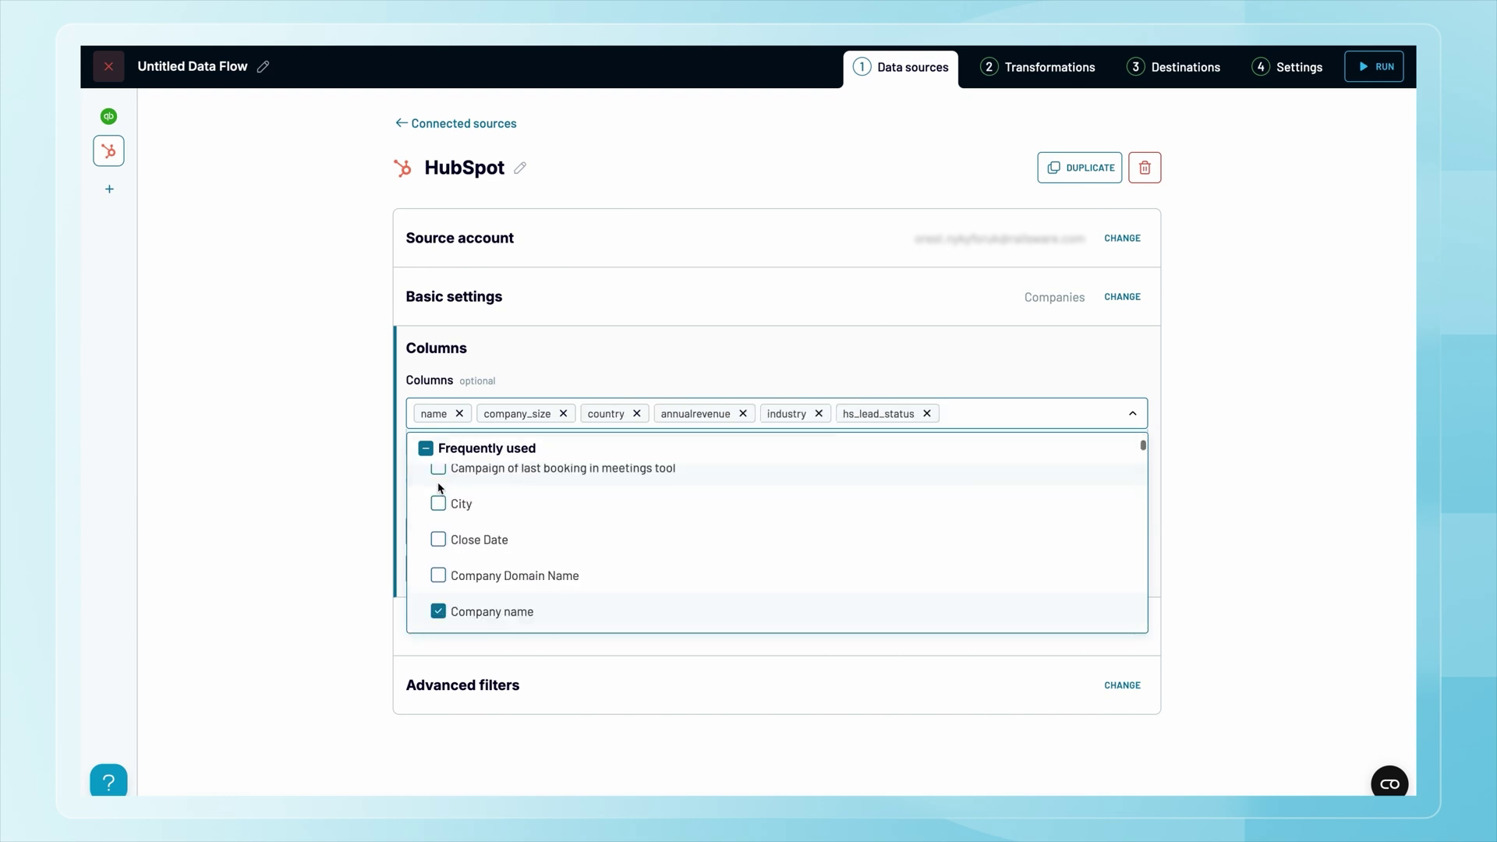
left_click(375, 493)
left_click(605, 568)
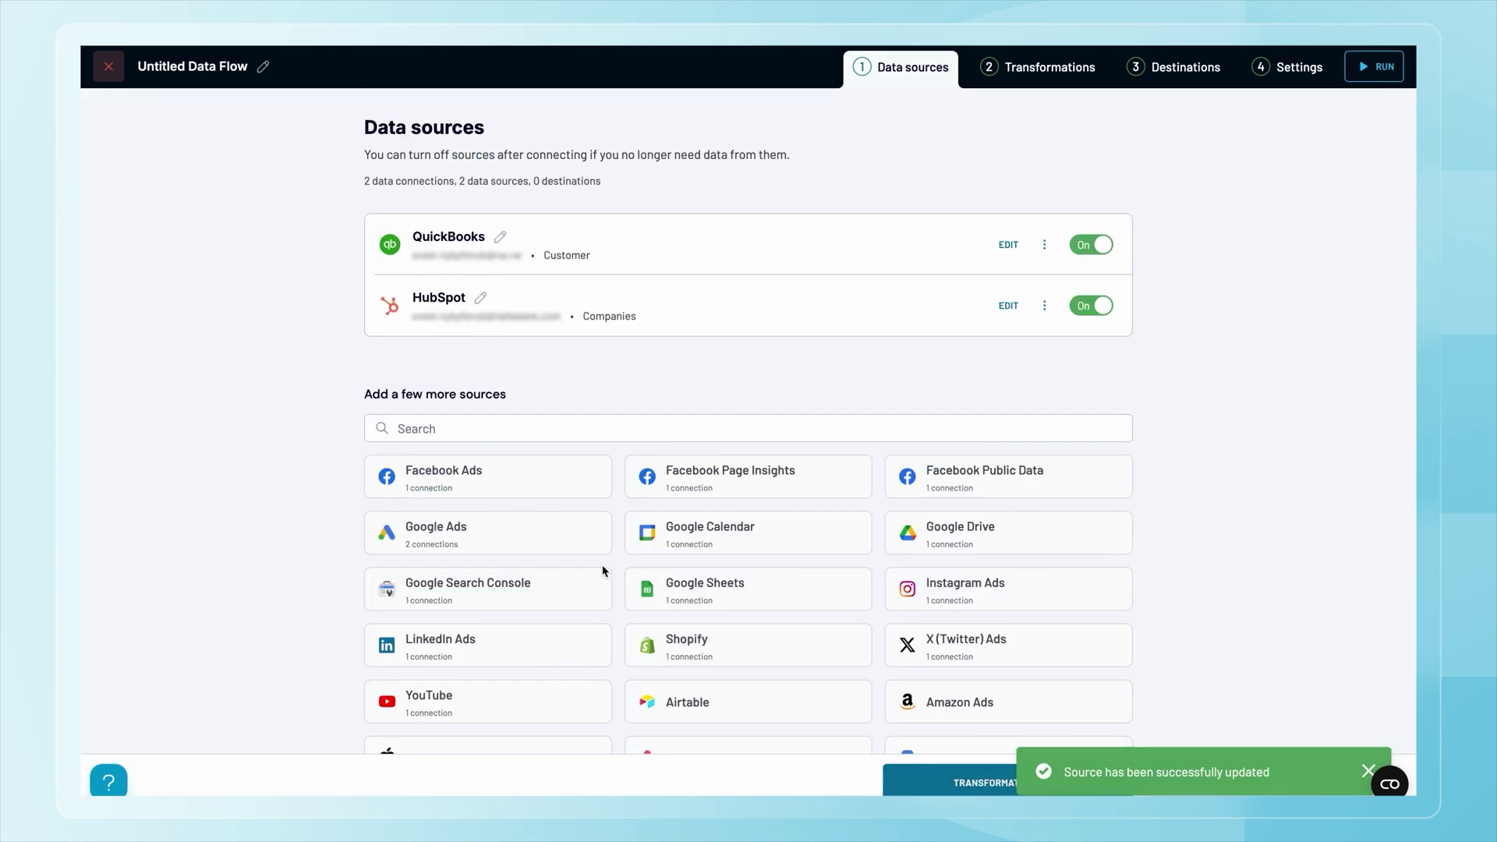
Step: Go to the transformations step and preview the HubSpot and QuickBooks data
left_click(994, 780)
mouse_move(115, 212)
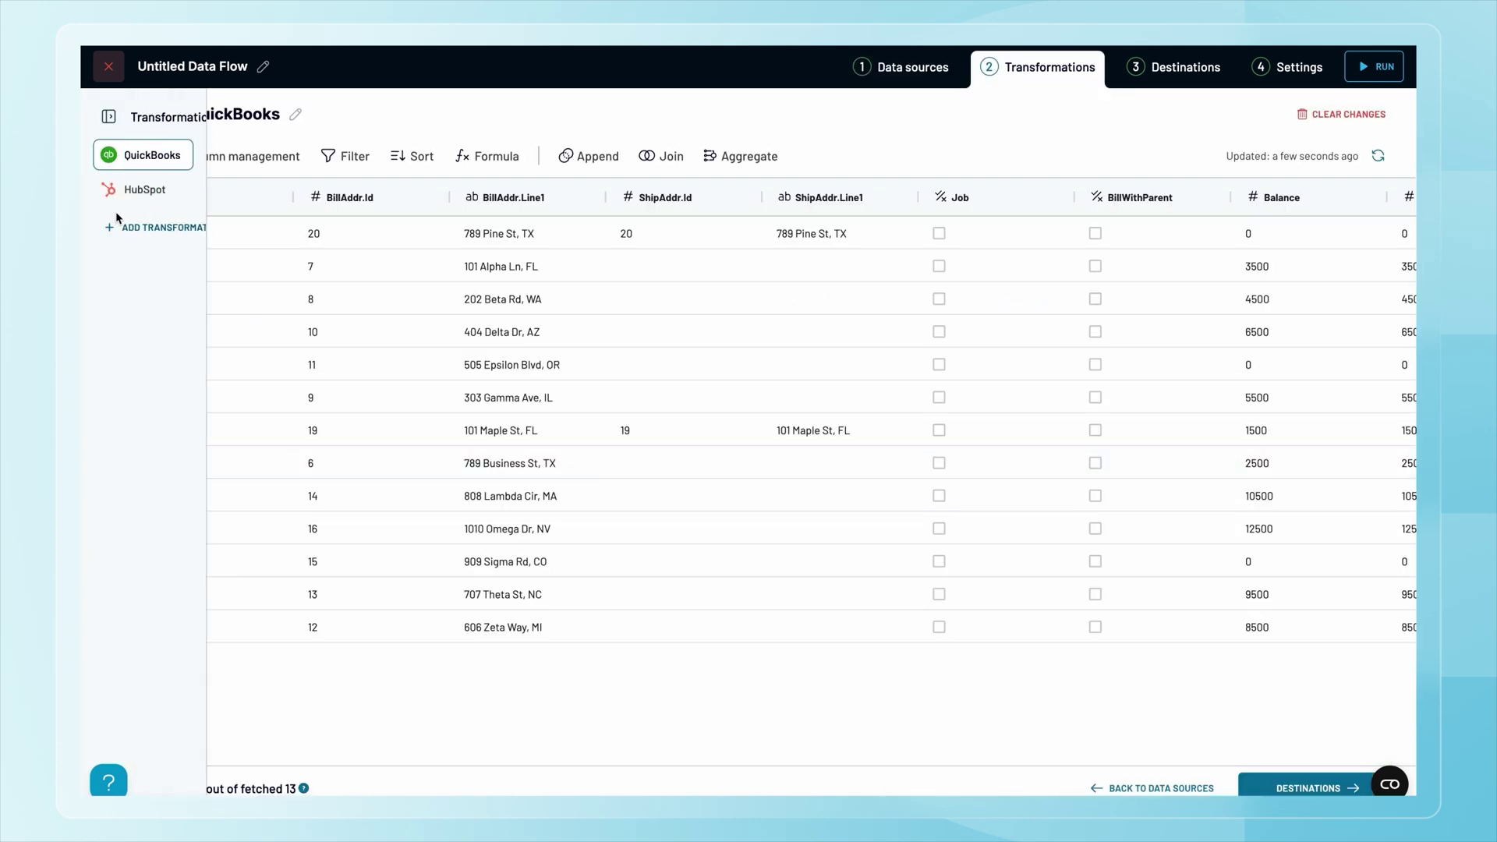
left_click(136, 189)
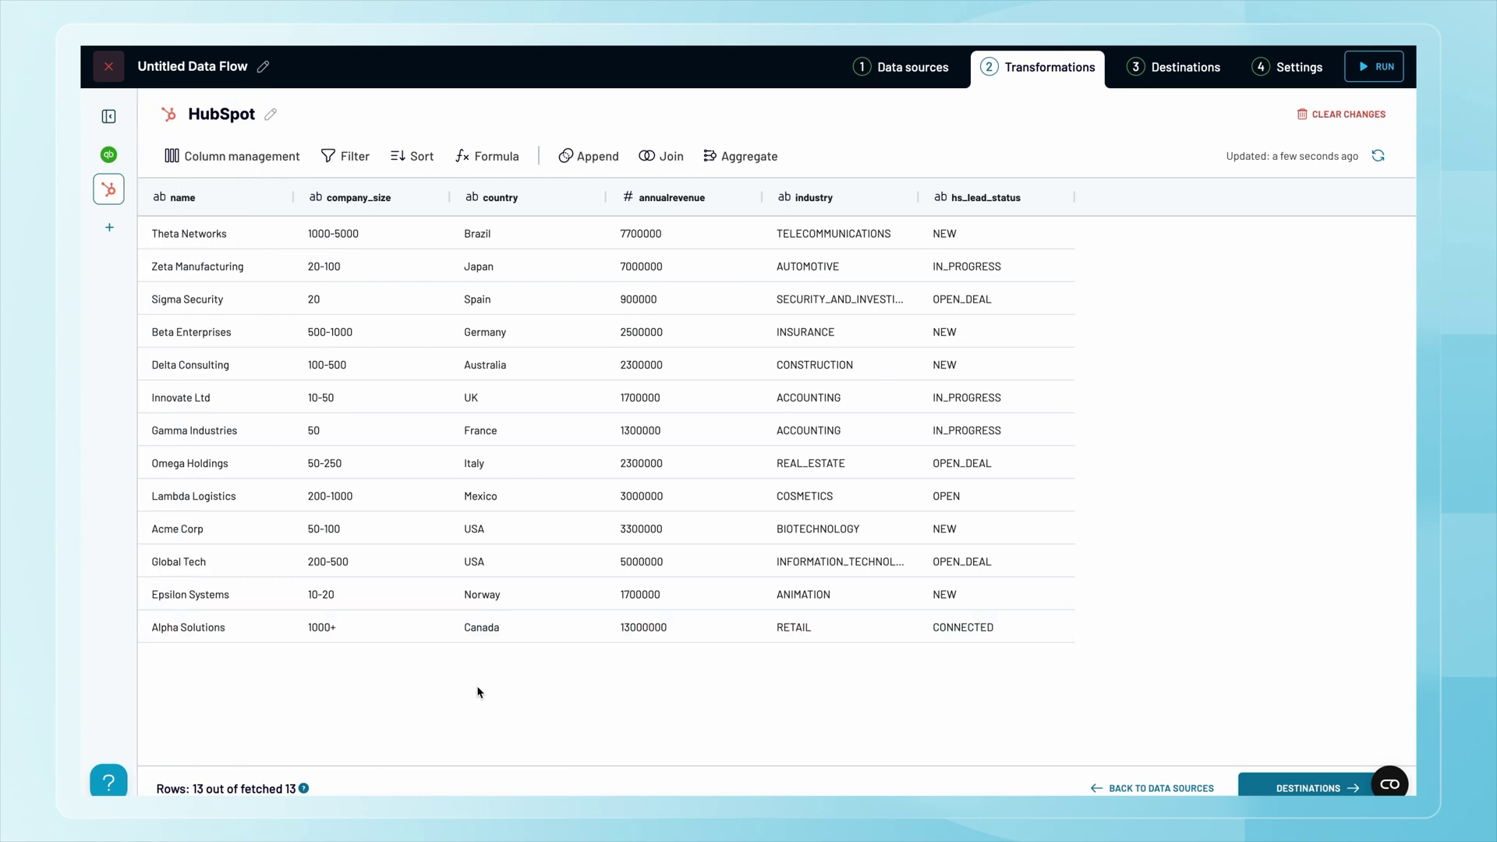
left_click(136, 155)
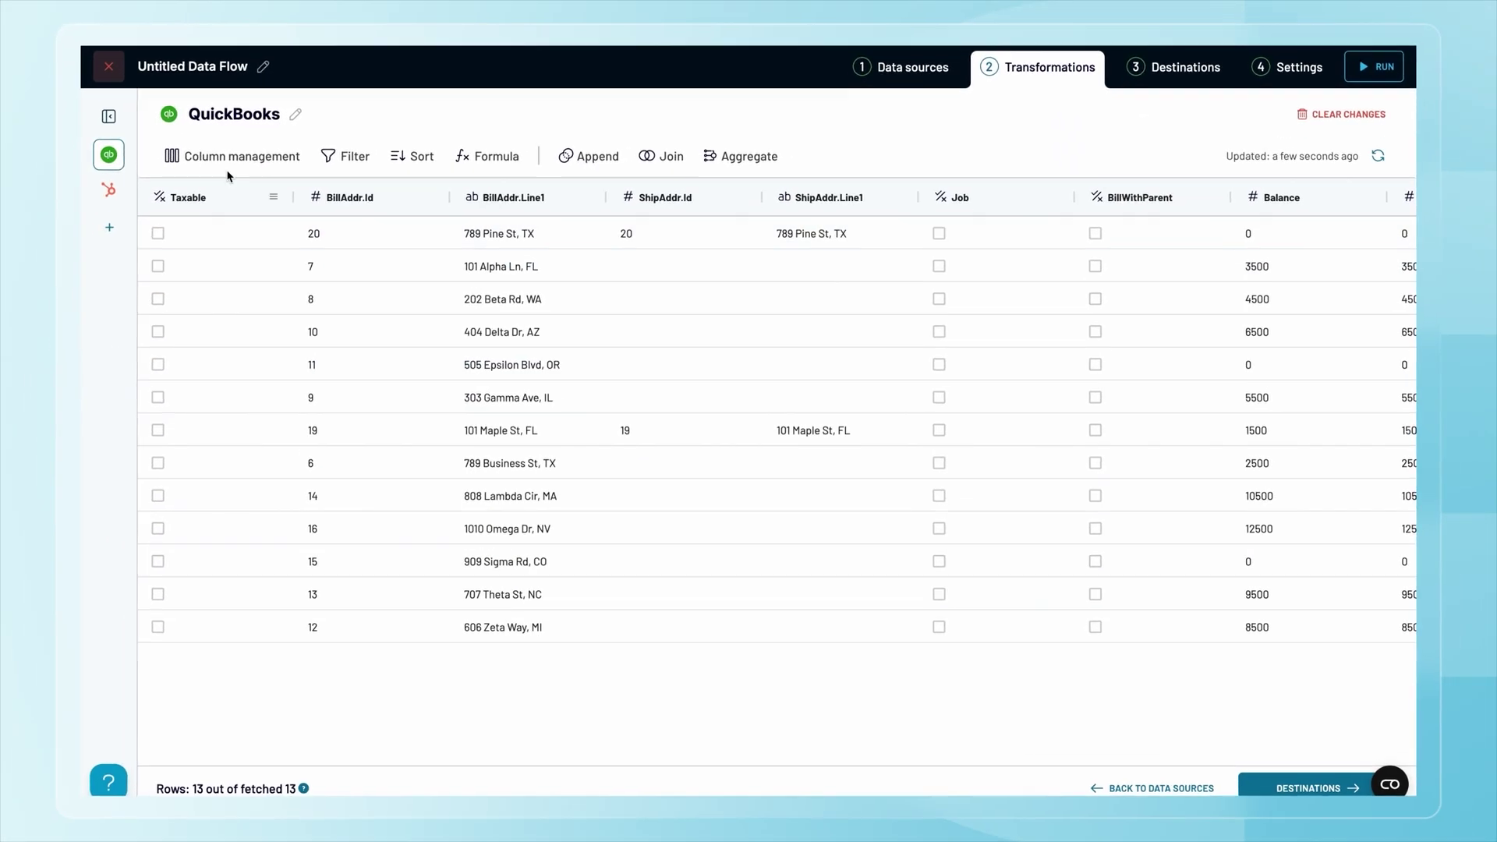
Step: Hide QuickBooks columns, keeping Balance, CurrencyRef.value and CompanyName, and bring up the transformation chooser
left_click(232, 157)
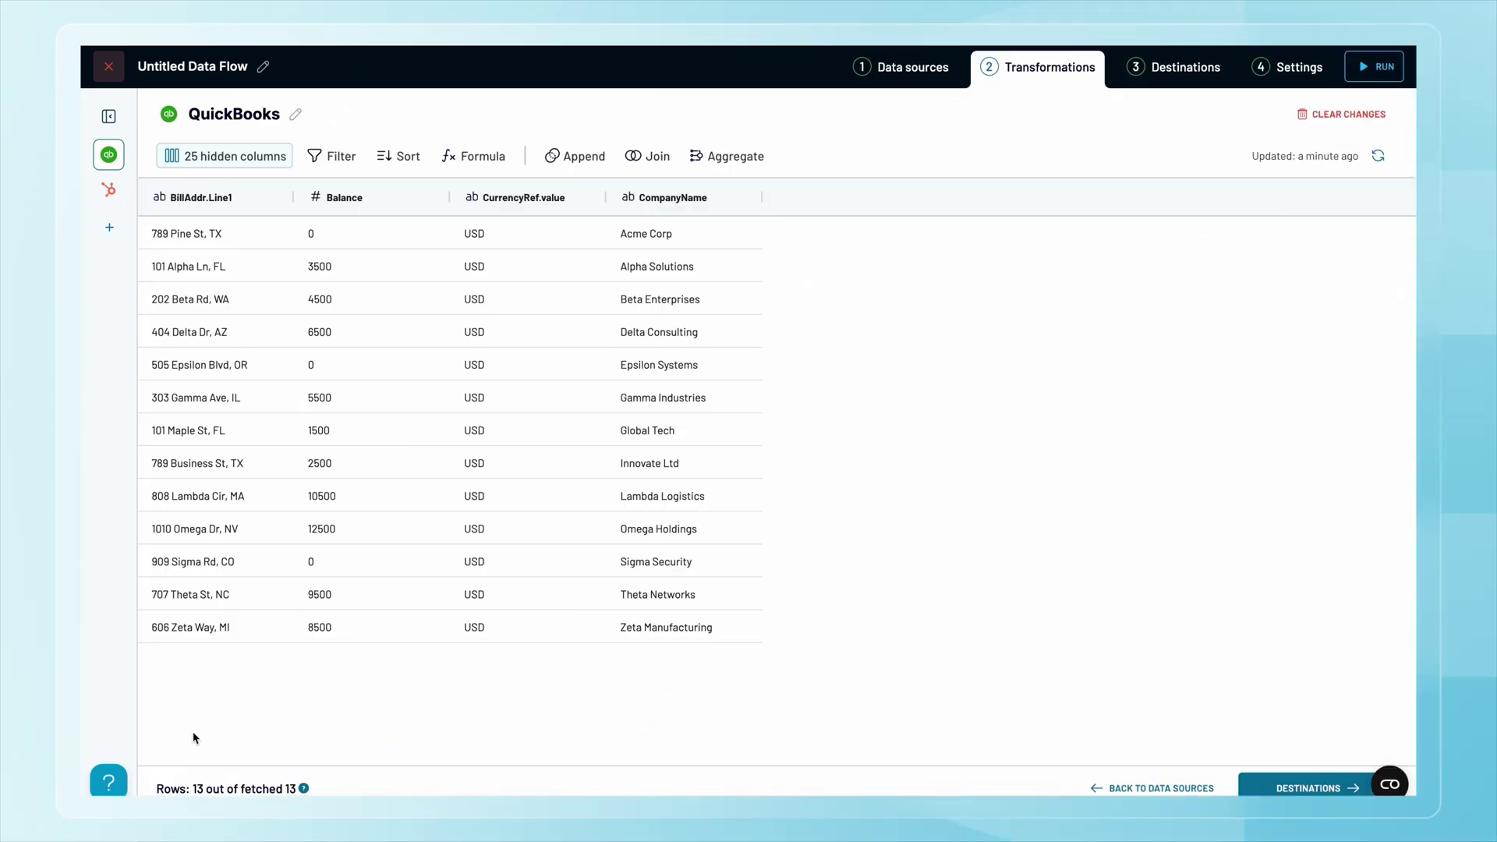
mouse_move(82, 326)
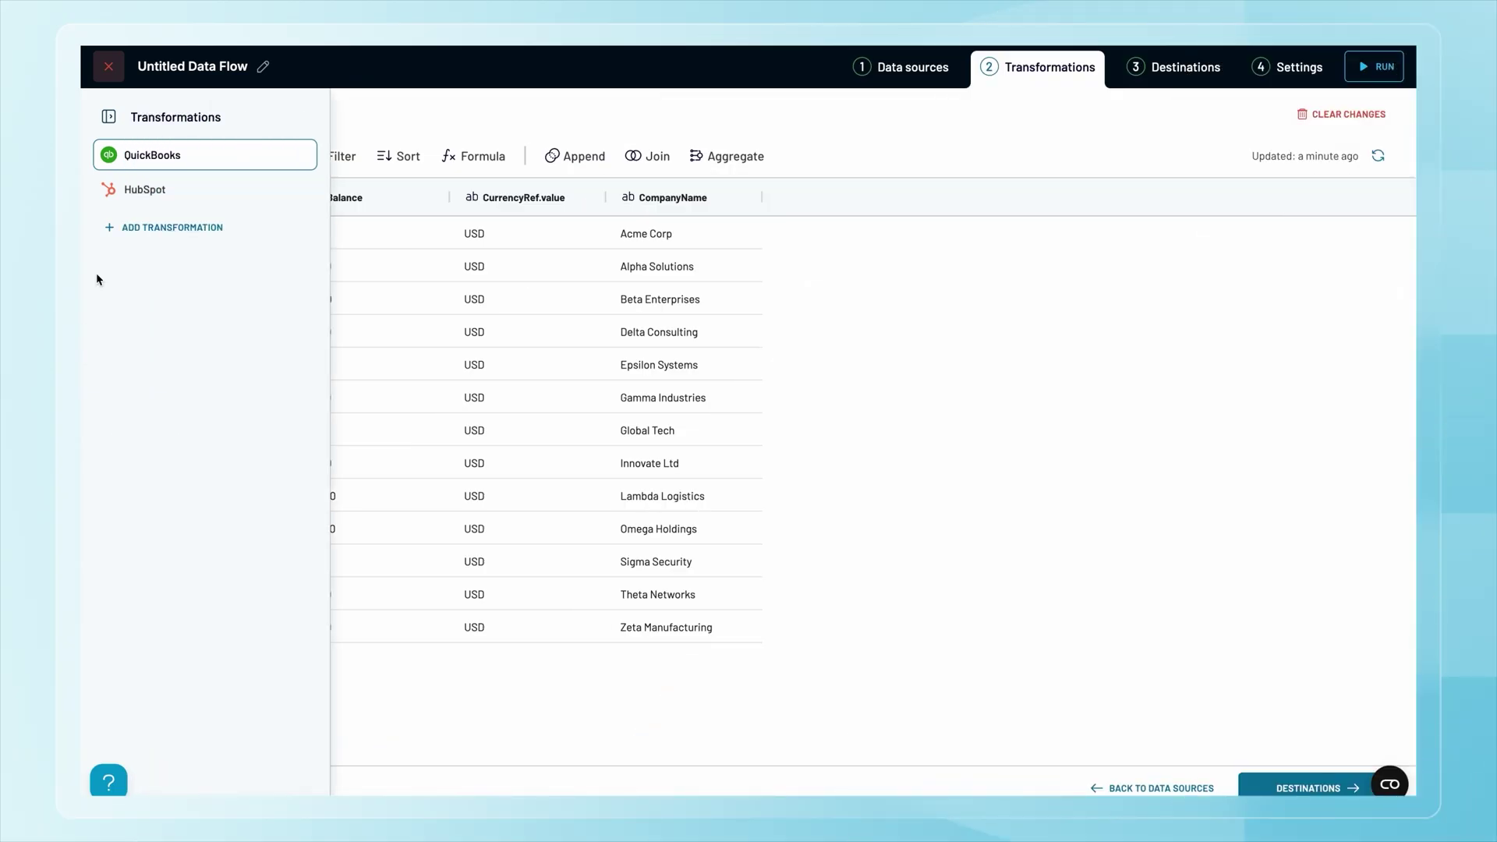
left_click(125, 228)
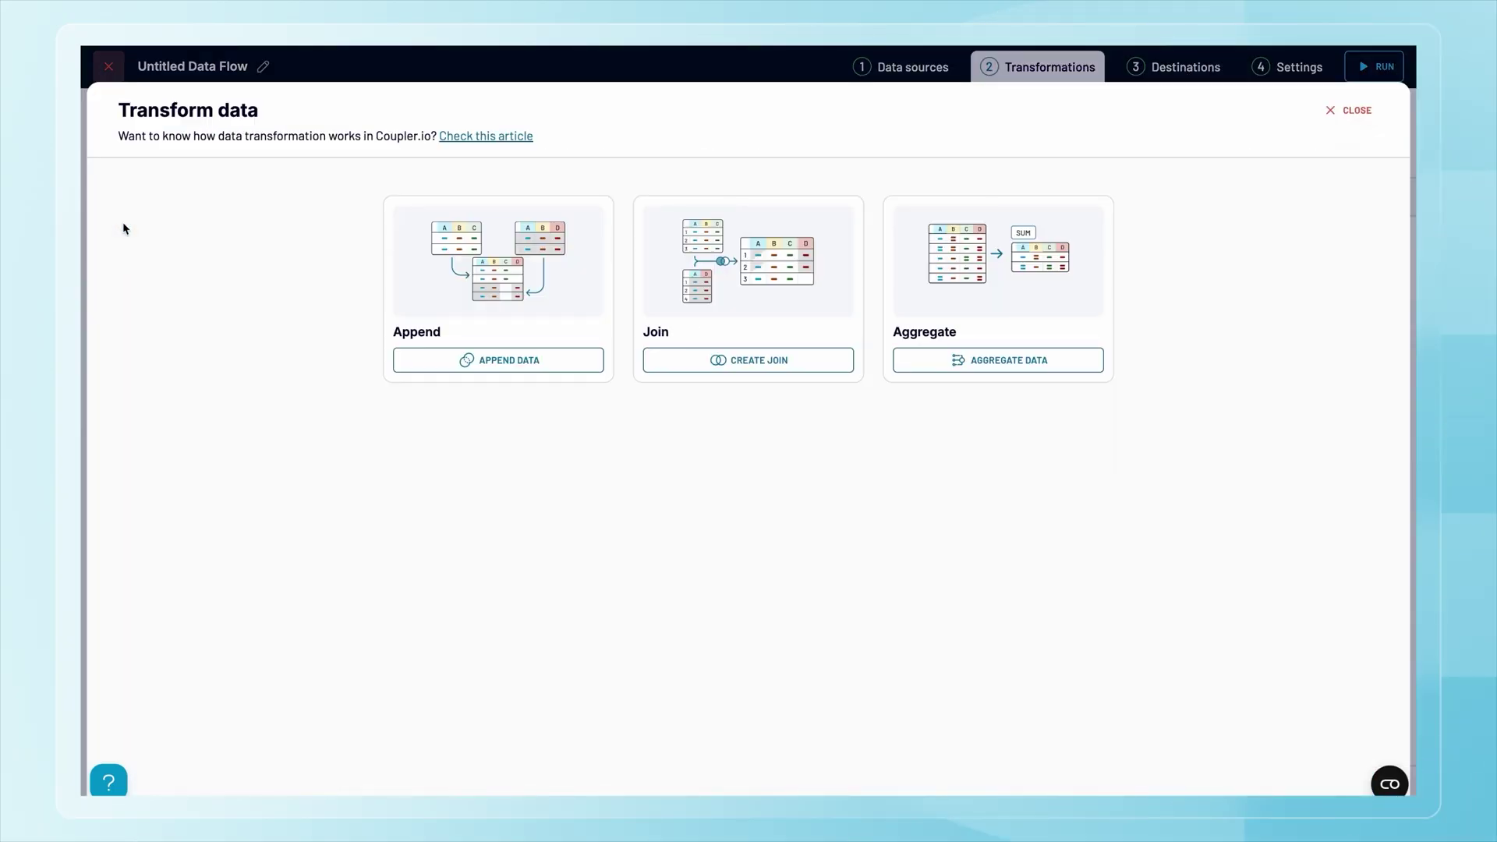
Step: Start a Join using QuickBooks as the first source on its CompanyName column
left_click(700, 359)
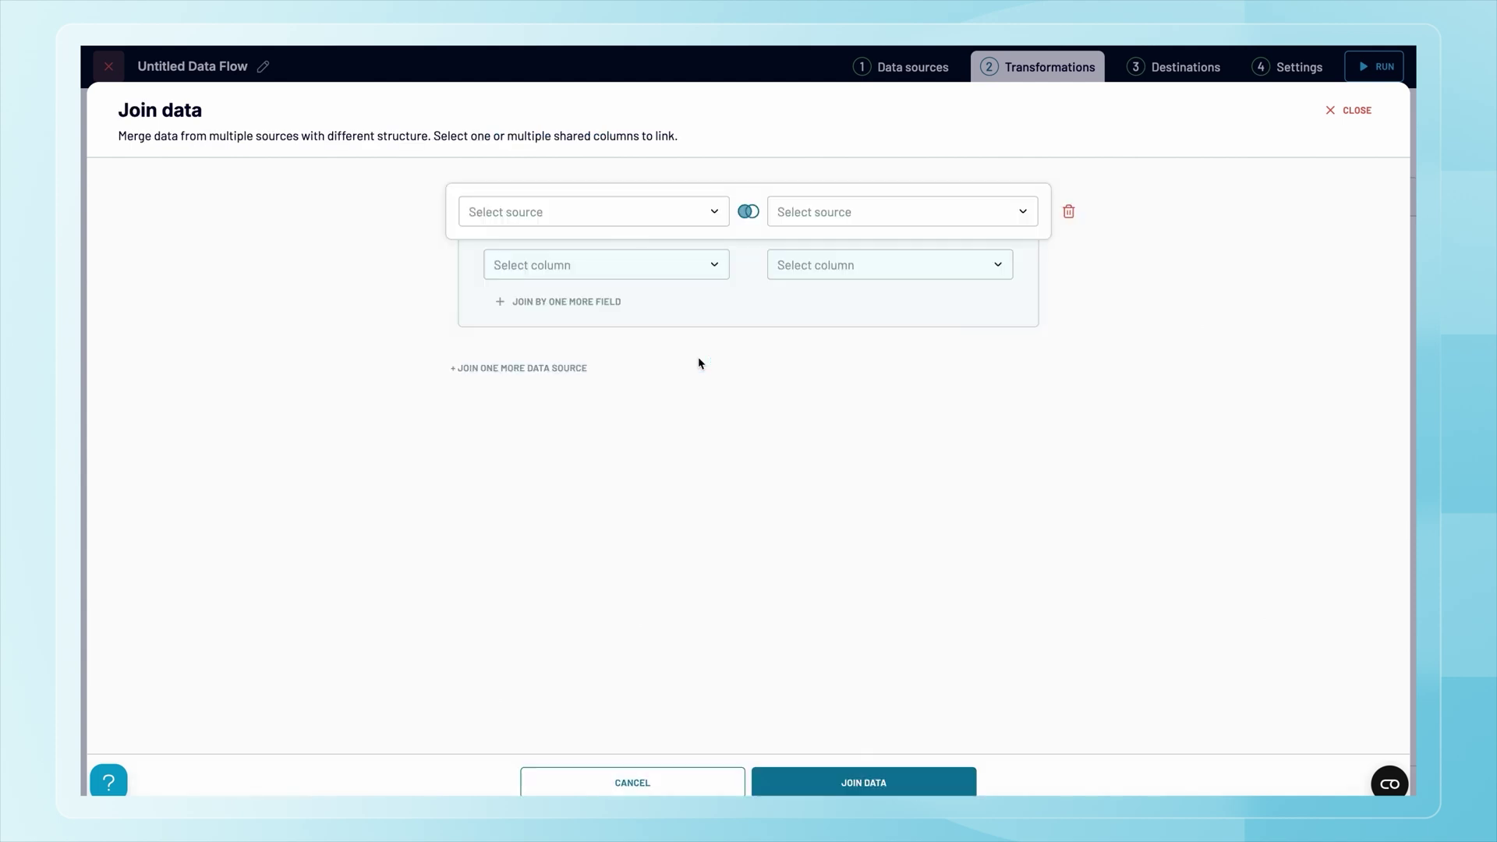
left_click(638, 218)
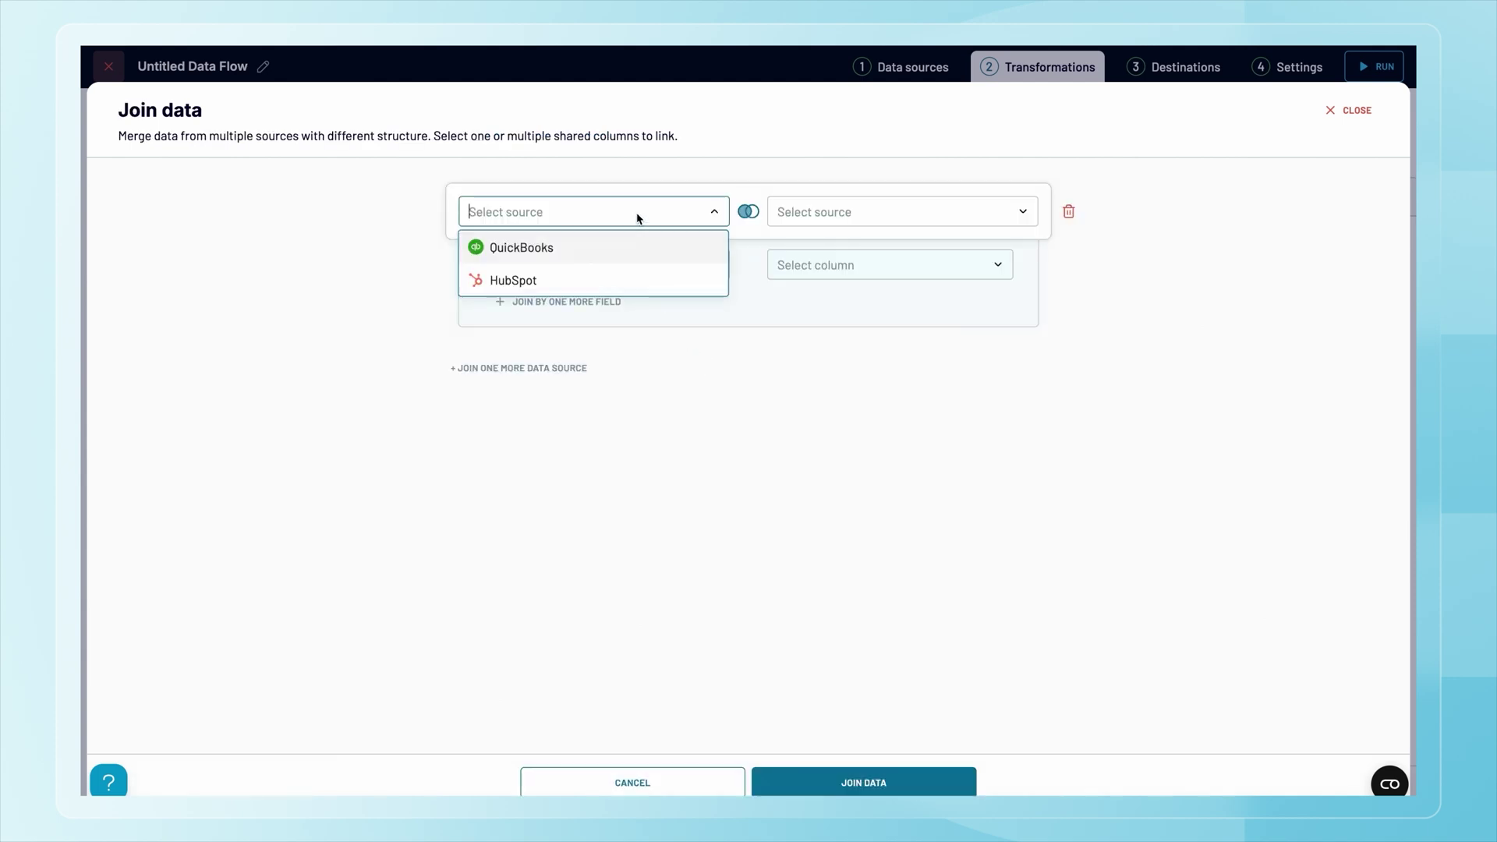
left_click(624, 251)
left_click(616, 267)
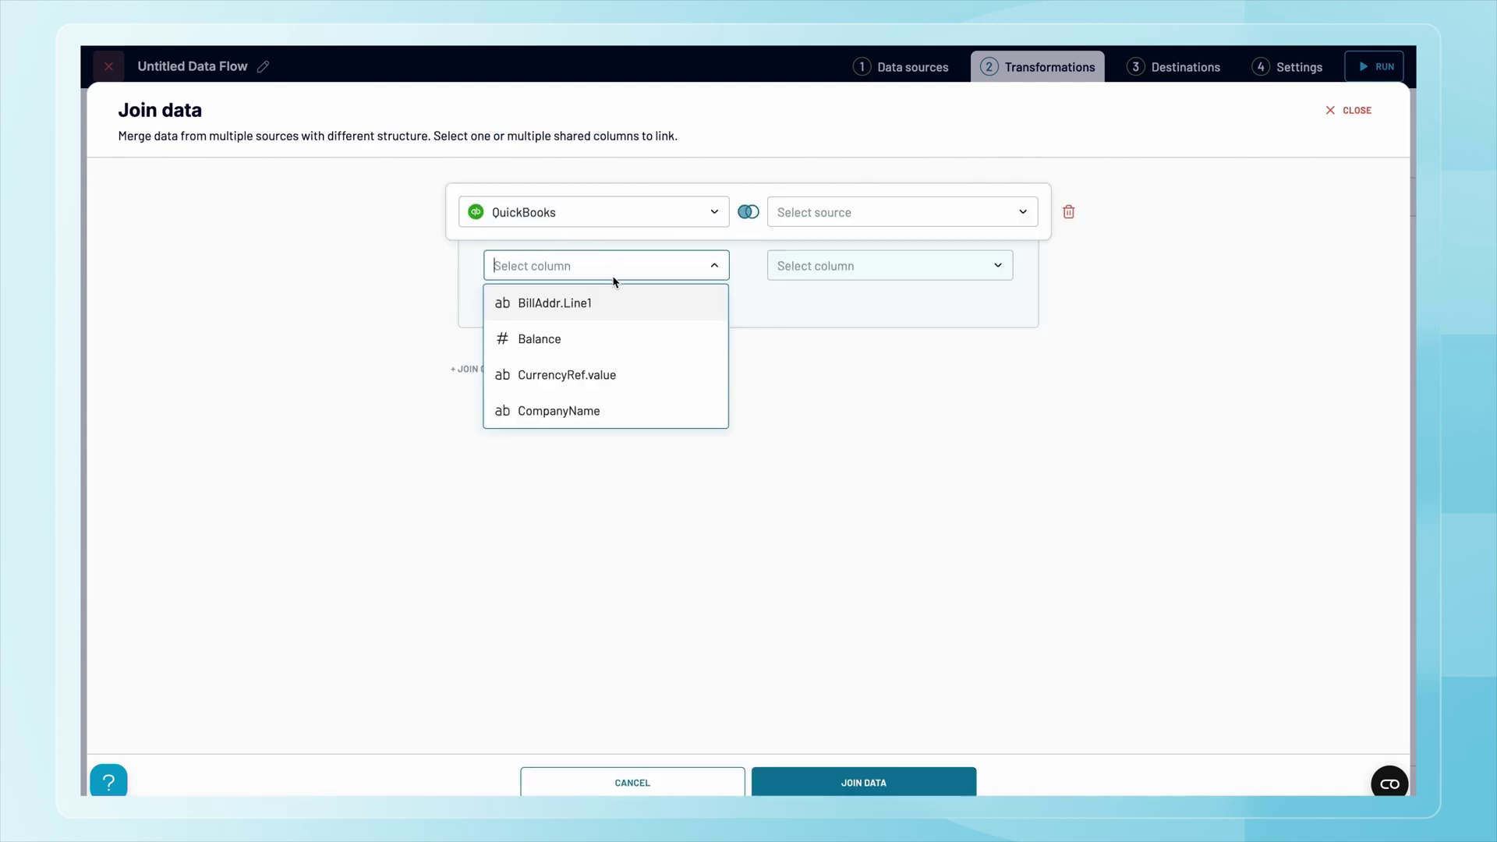
left_click(617, 411)
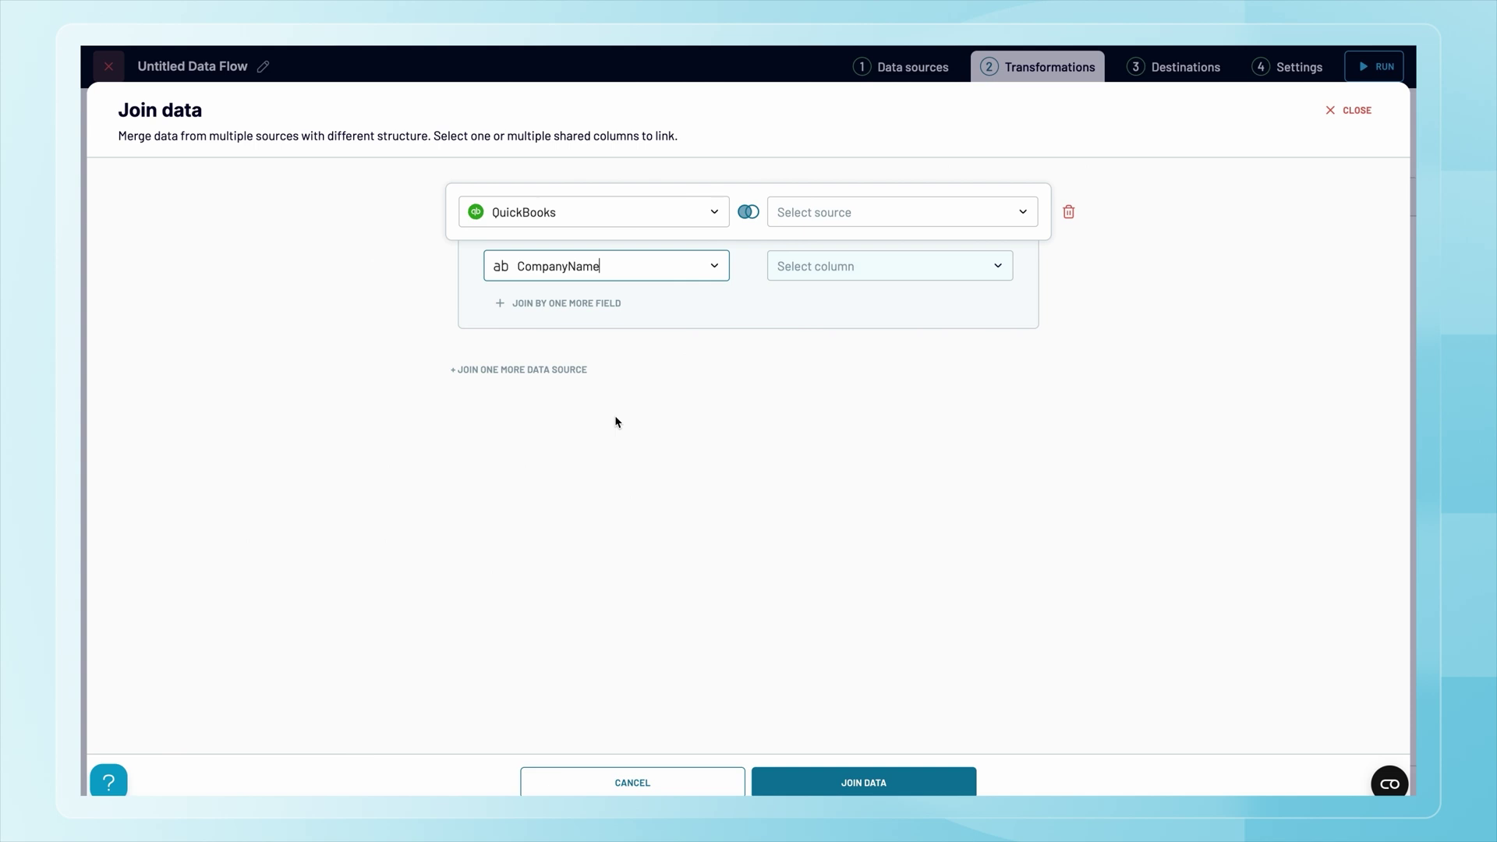
Step: Match it to the HubSpot name column, apply the join, and continue to destinations
left_click(823, 218)
left_click(816, 277)
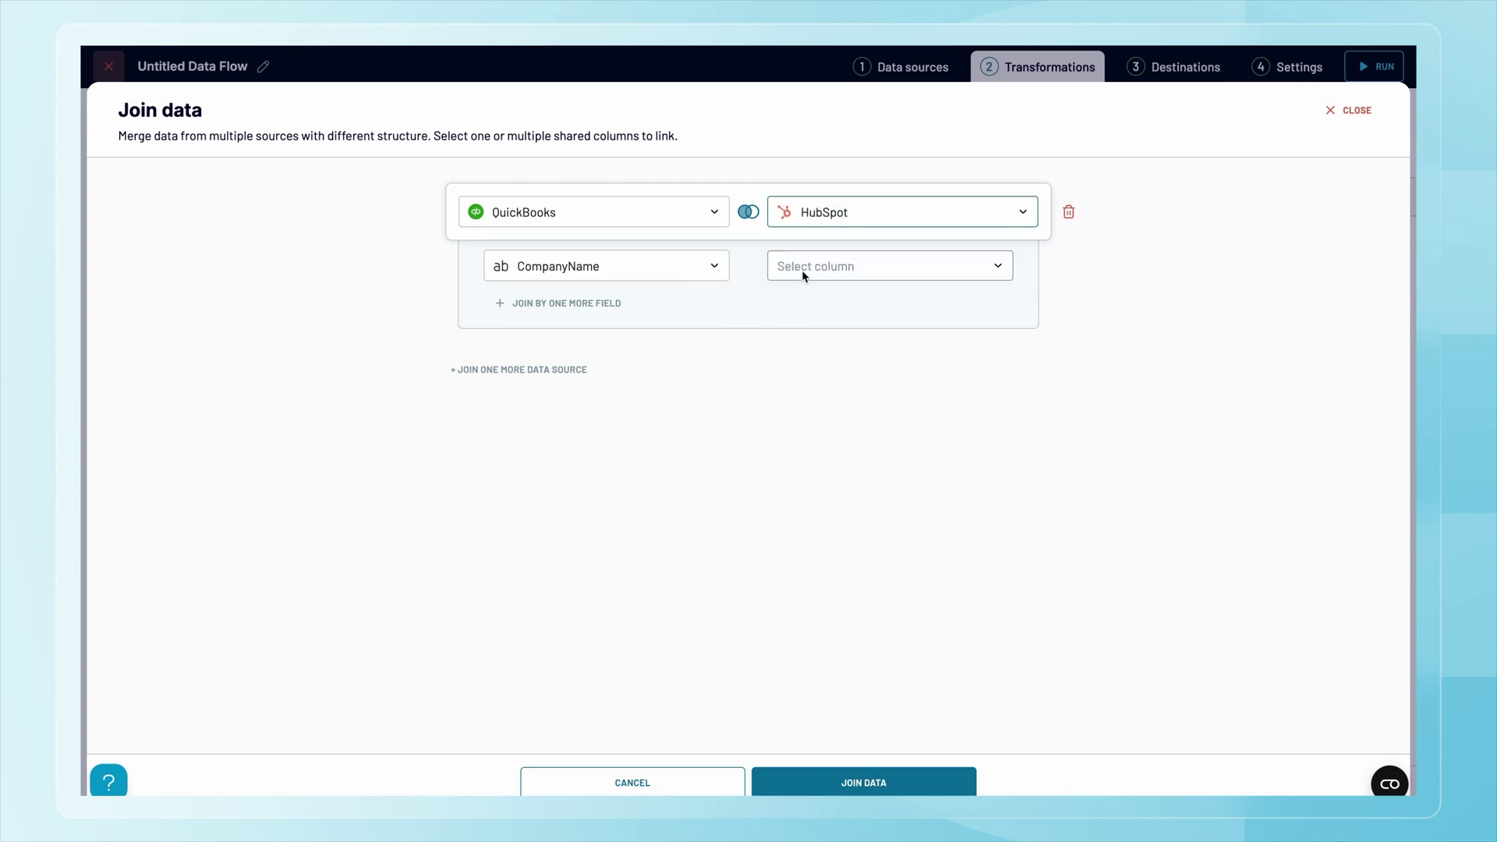
left_click(805, 276)
left_click(808, 303)
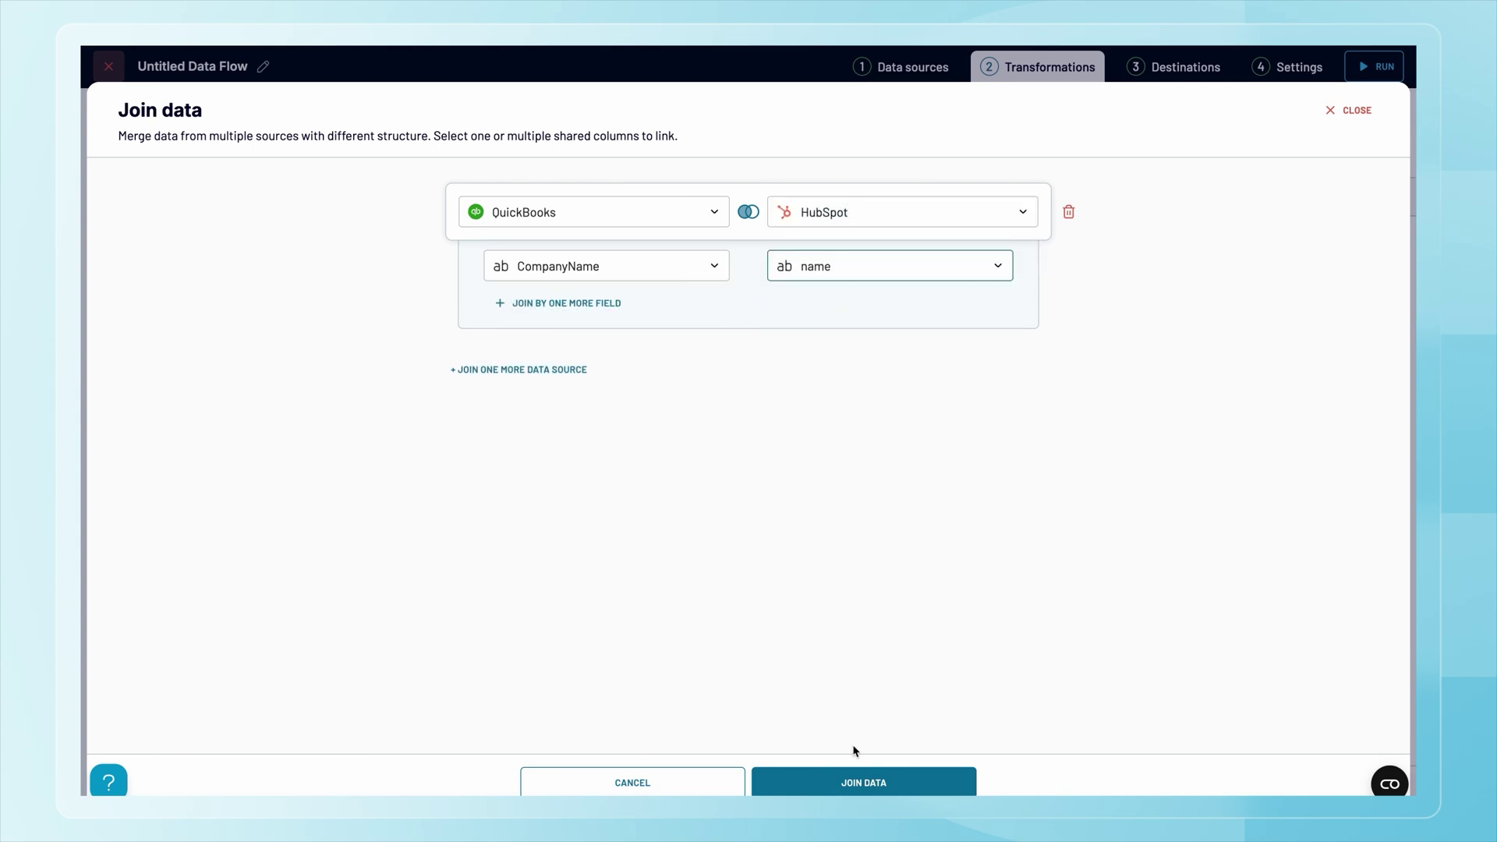
left_click(861, 782)
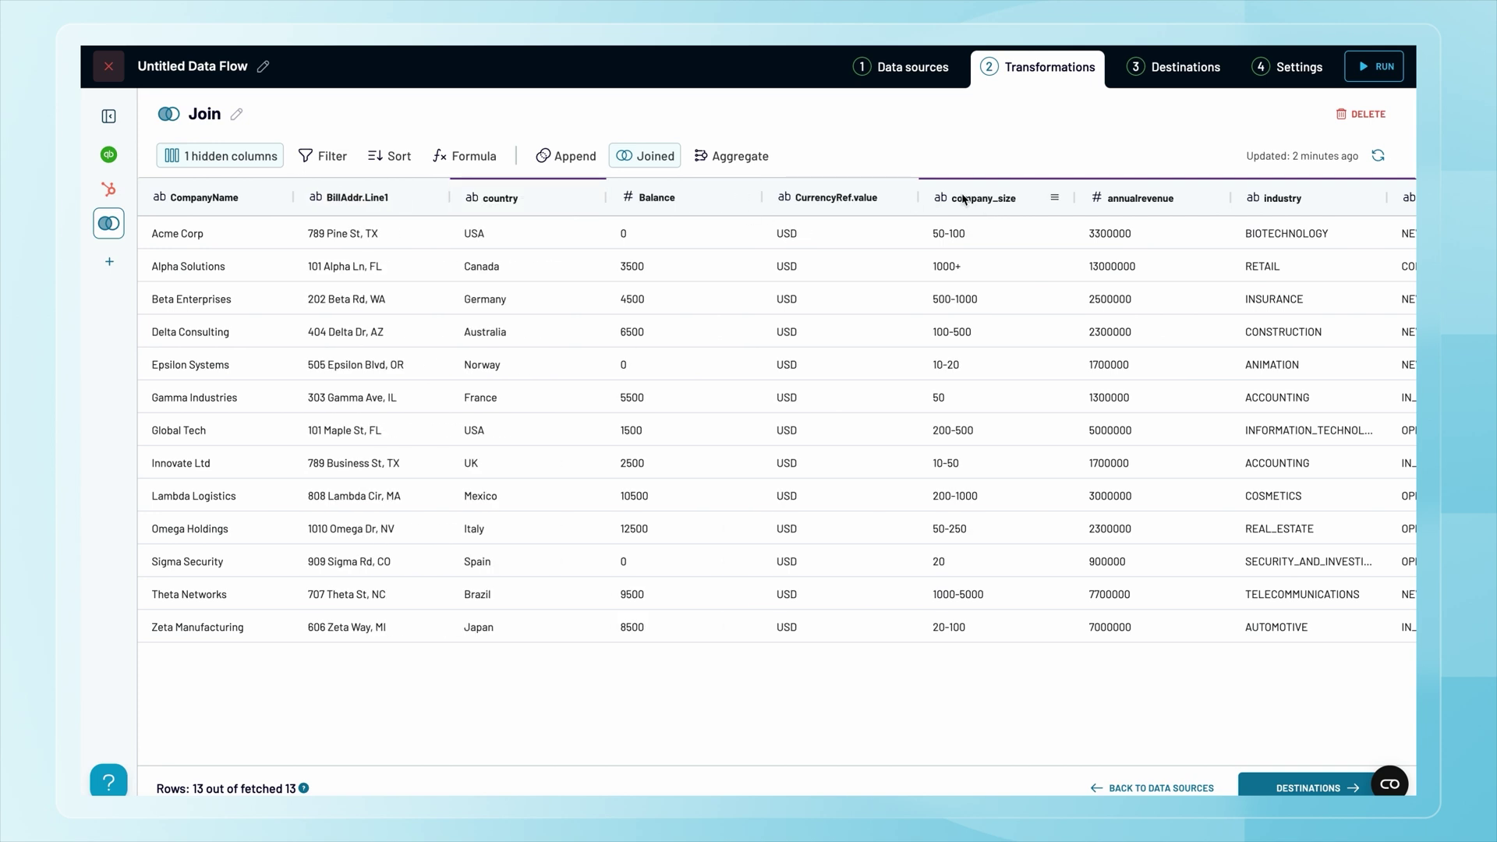
left_click(1297, 781)
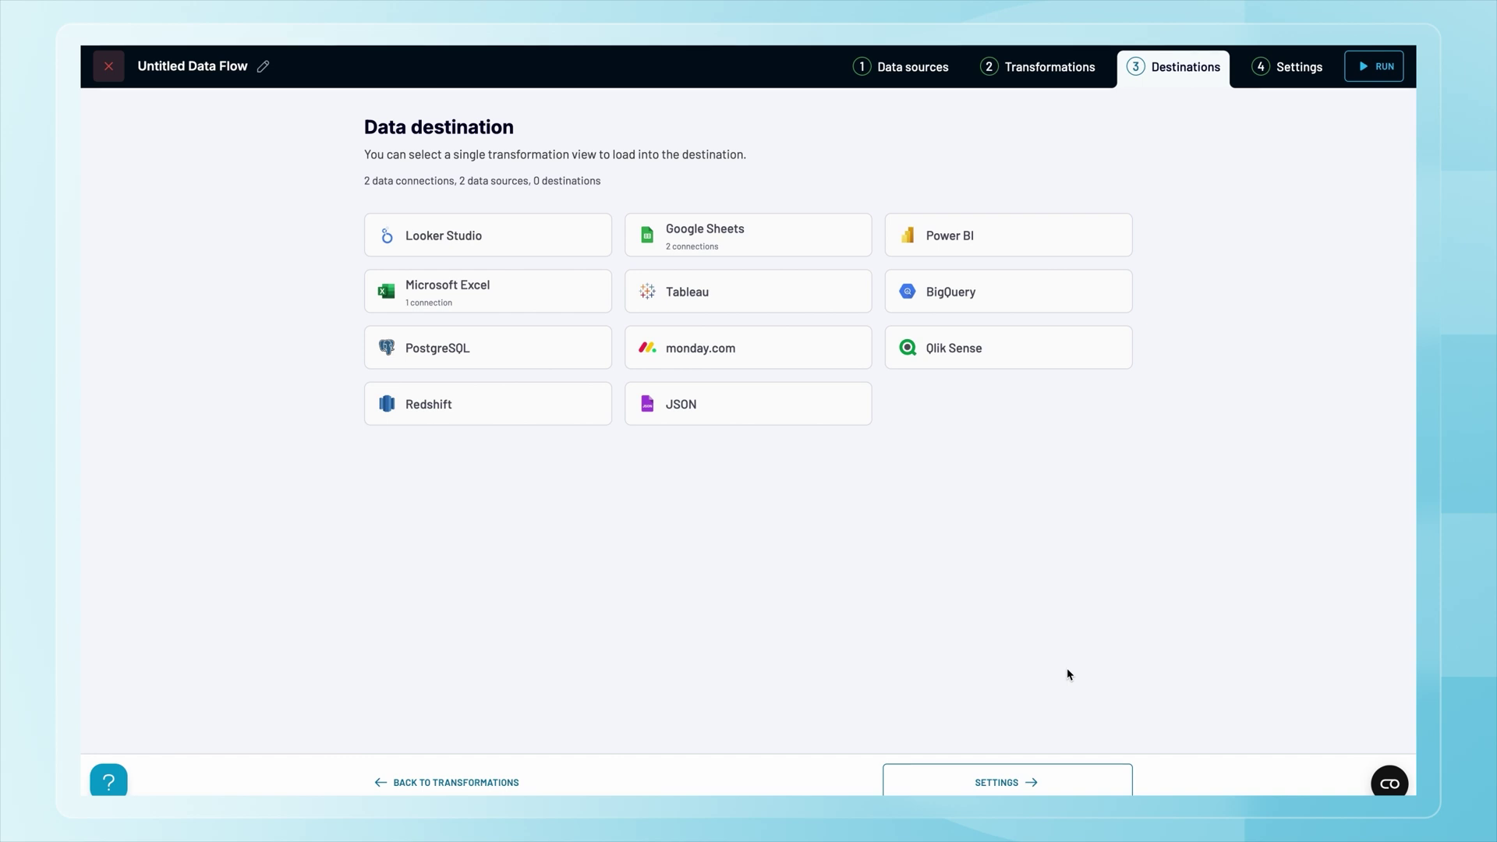
Step: Choose Google Sheets as destination, sharing the Join data view with the Google account
left_click(777, 241)
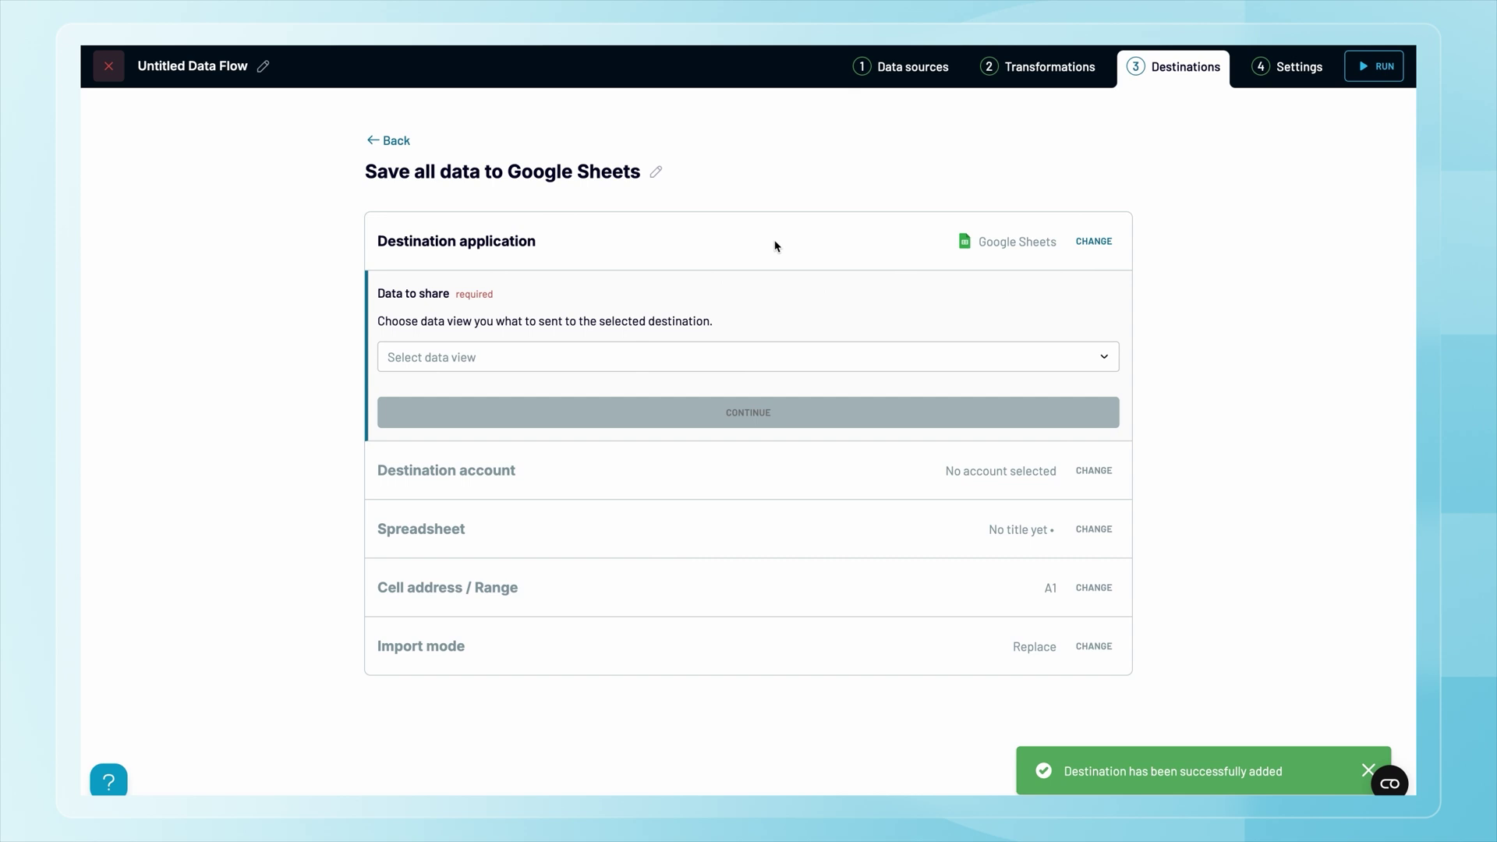
left_click(749, 356)
left_click(721, 459)
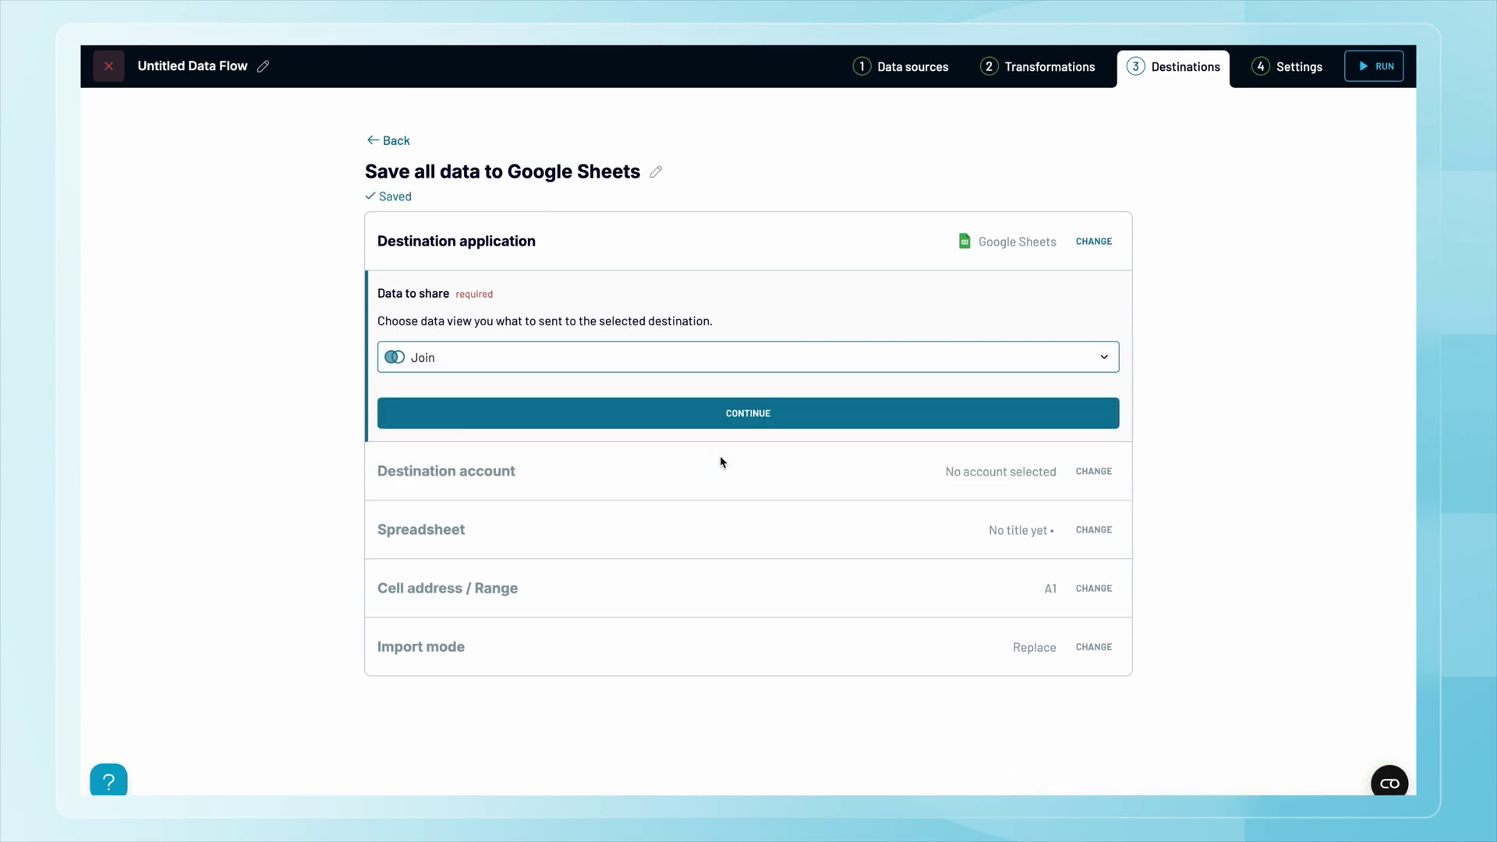
left_click(727, 413)
left_click(709, 424)
Step: Target Sheet1 of the clients_data spreadsheet and turn on automatic data refresh
left_click(710, 426)
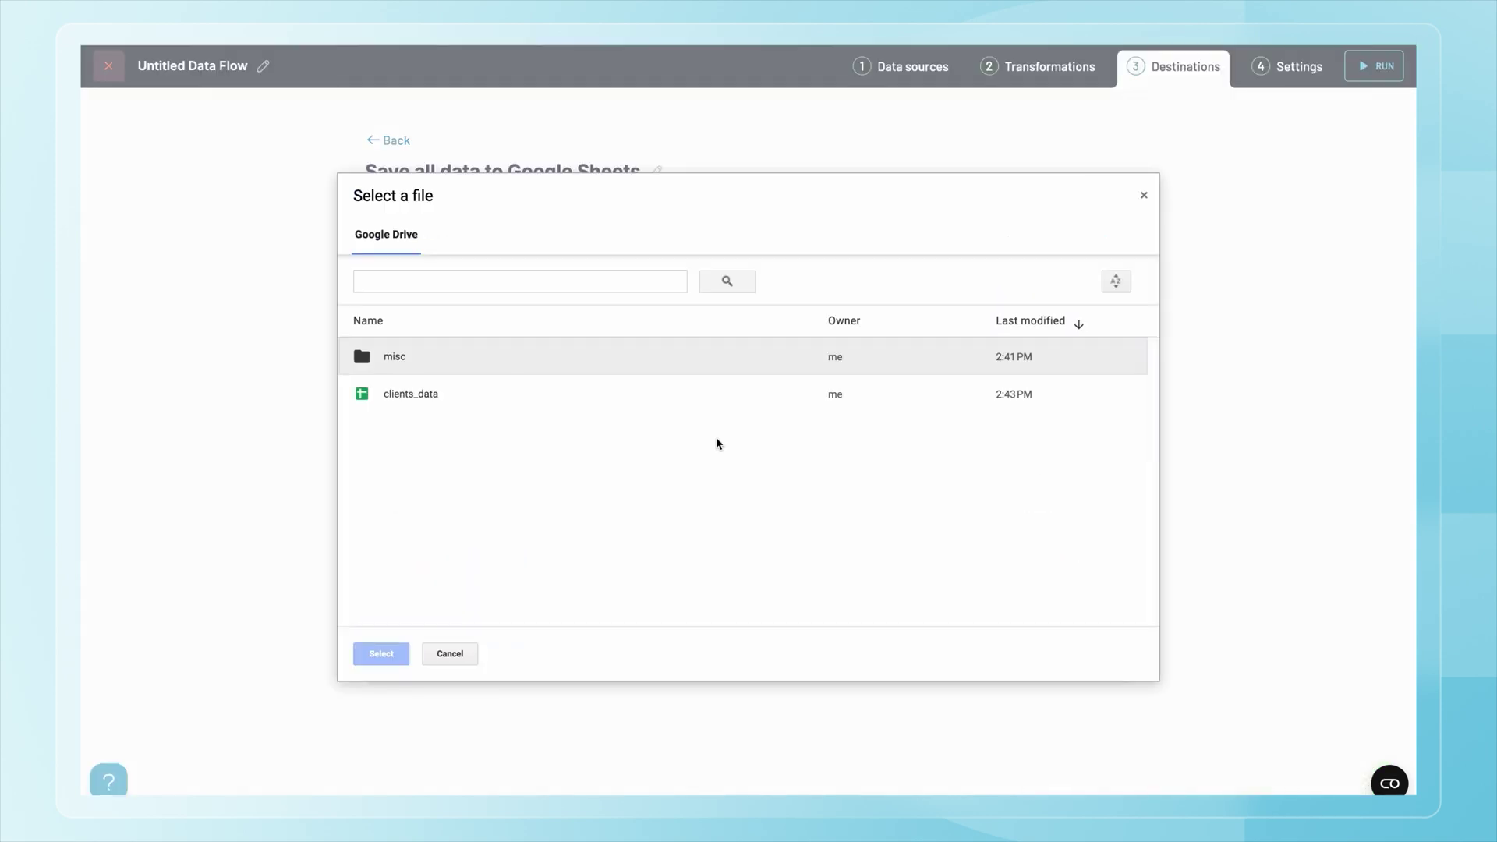
left_click(681, 387)
left_click(382, 654)
left_click(437, 514)
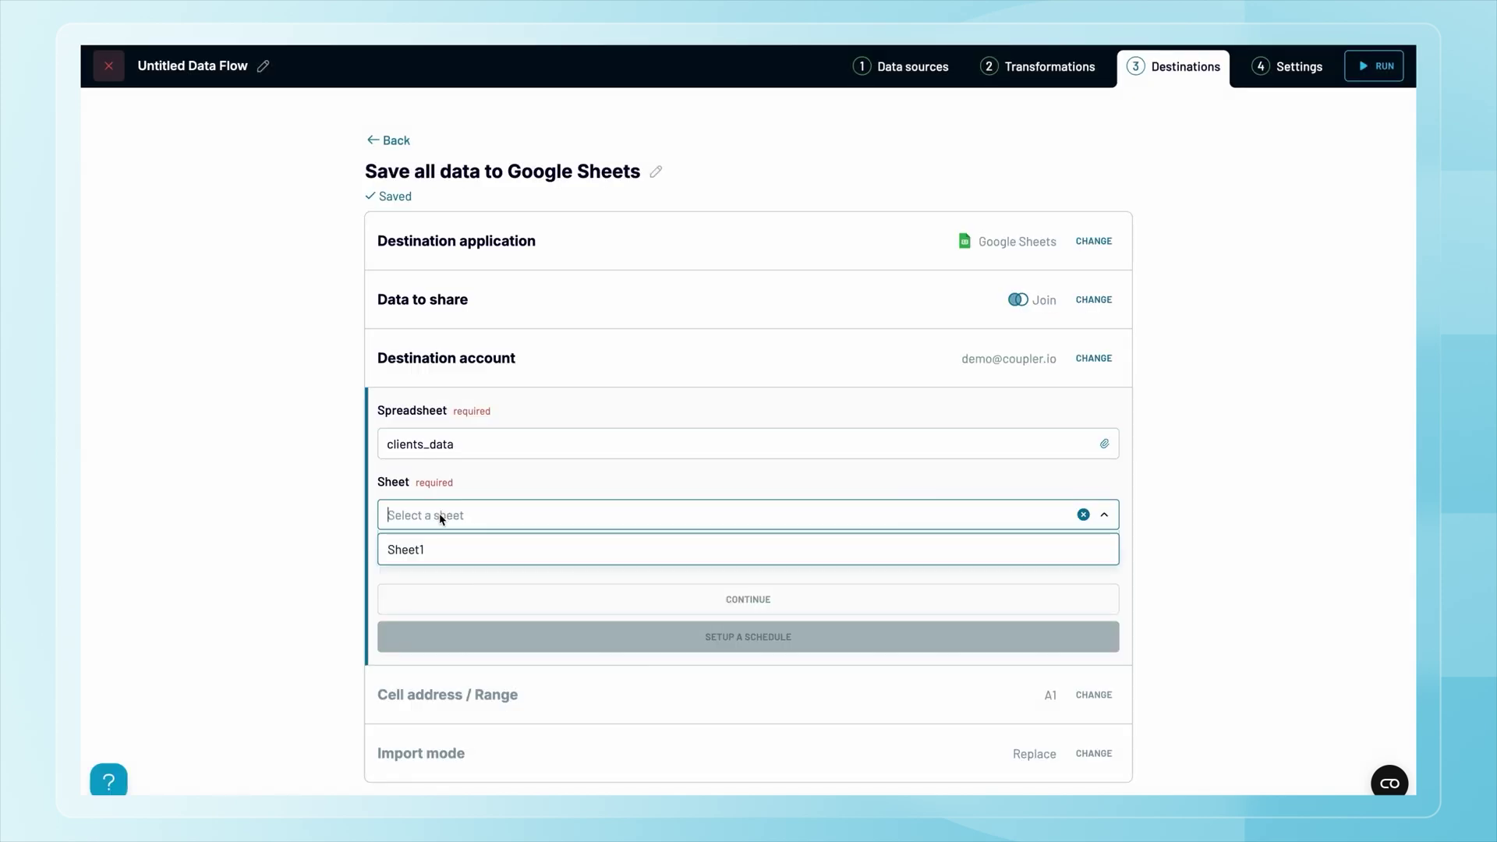
left_click(446, 550)
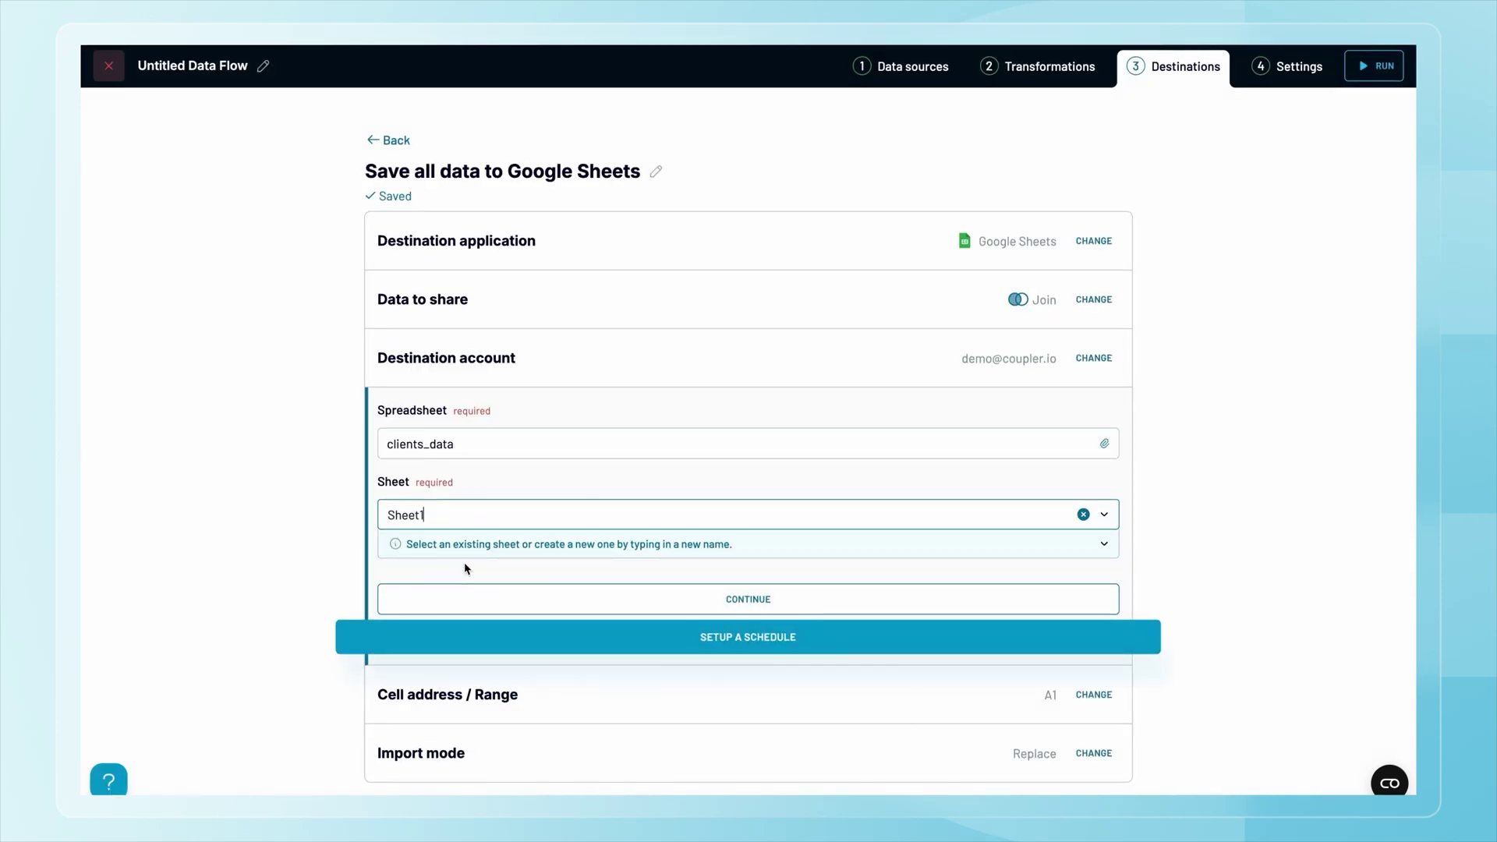
left_click(610, 642)
left_click(419, 300)
Step: Set the refresh interval to Daily, then save and run the importer
left_click(472, 380)
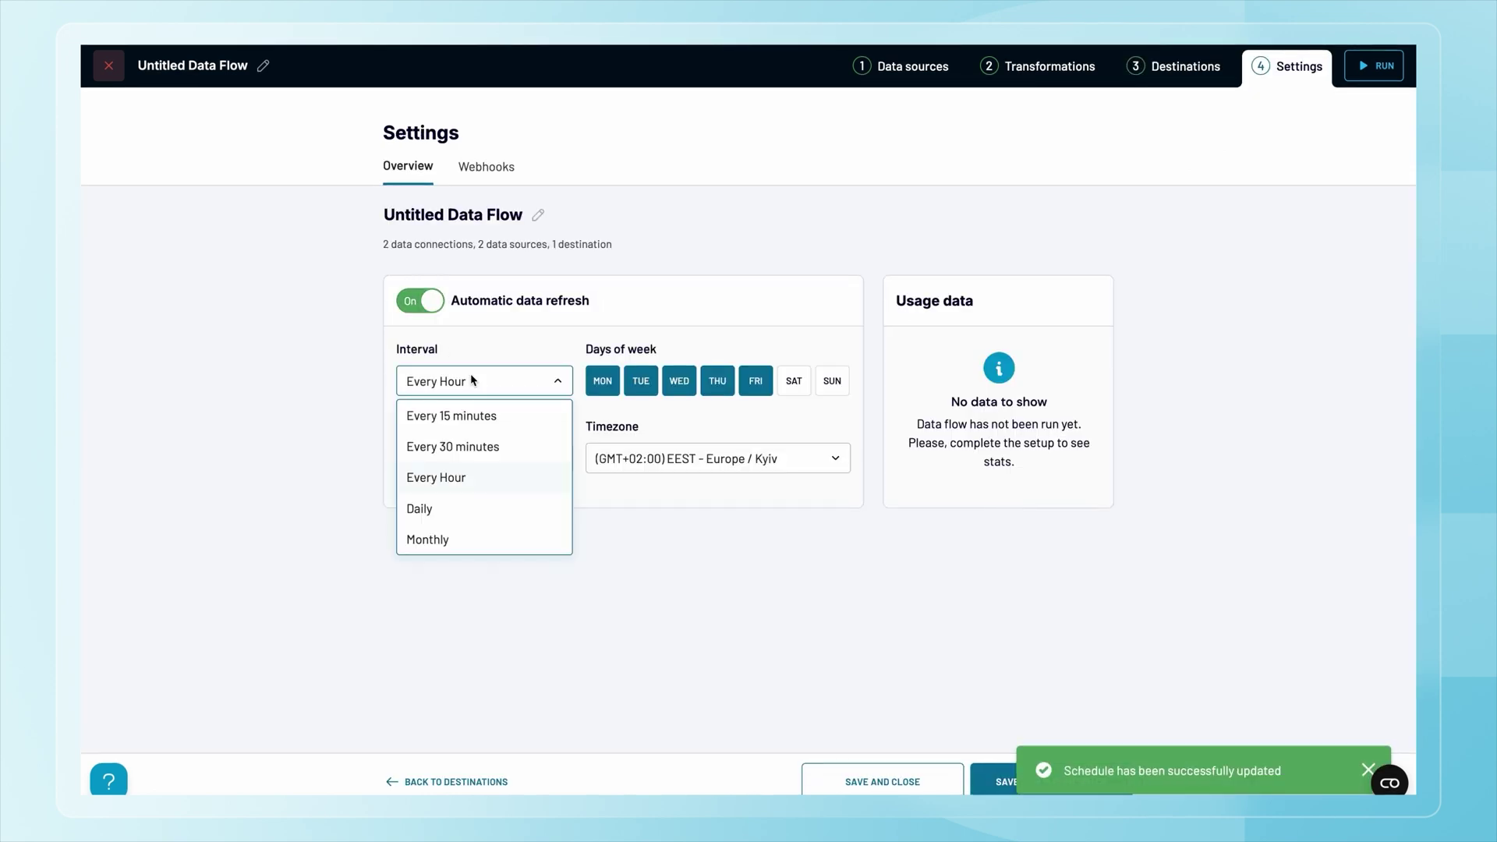
left_click(455, 511)
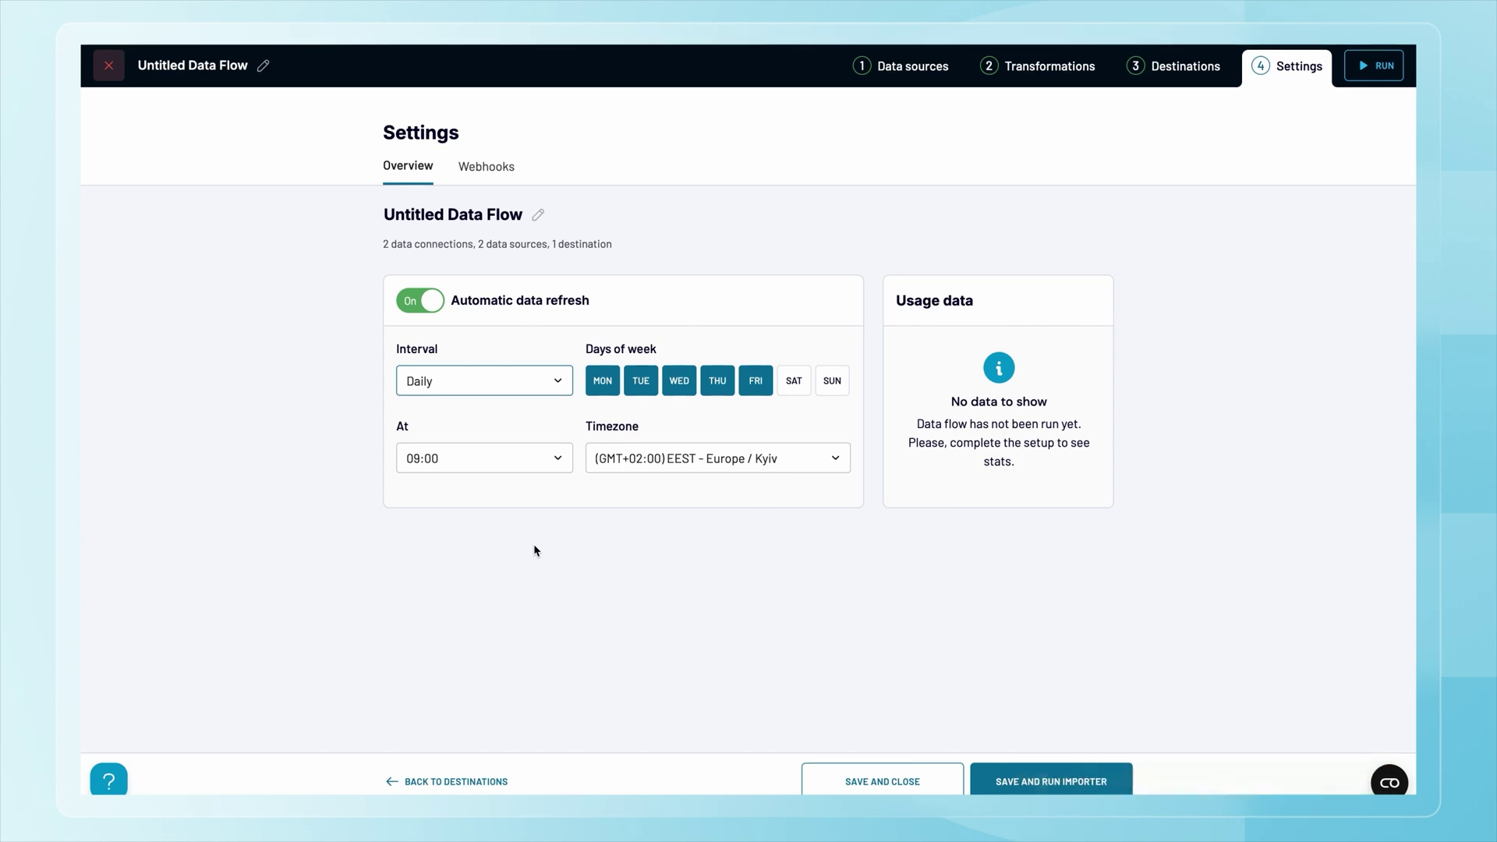
left_click(1036, 781)
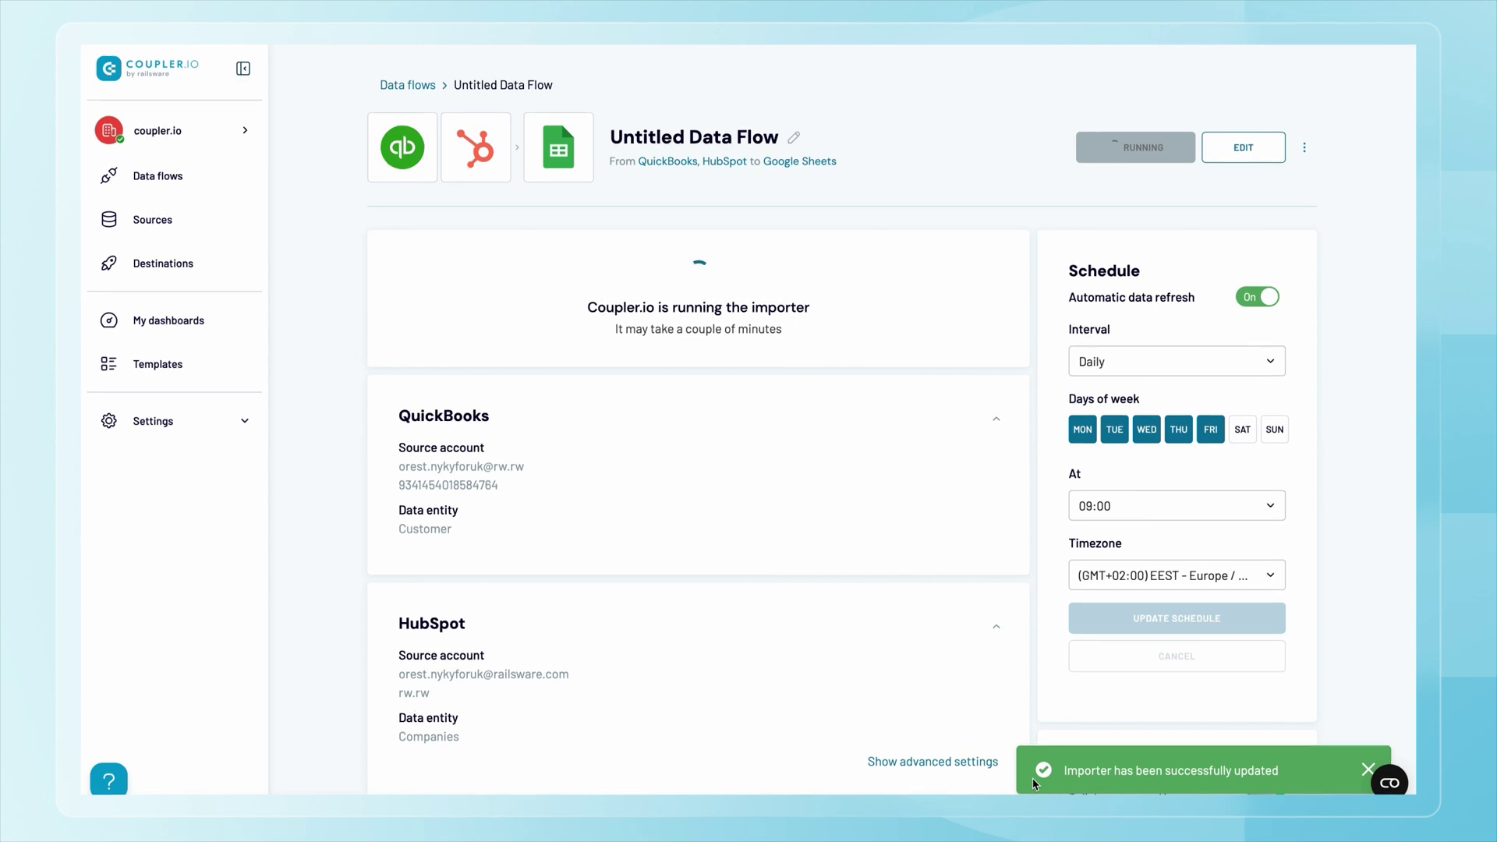
Step: Rename the flow to 'Quickbooks + Hubspot' and view the imported results in Google Sheets
left_click(656, 141)
key("ctrl+a")
type("Quickboo")
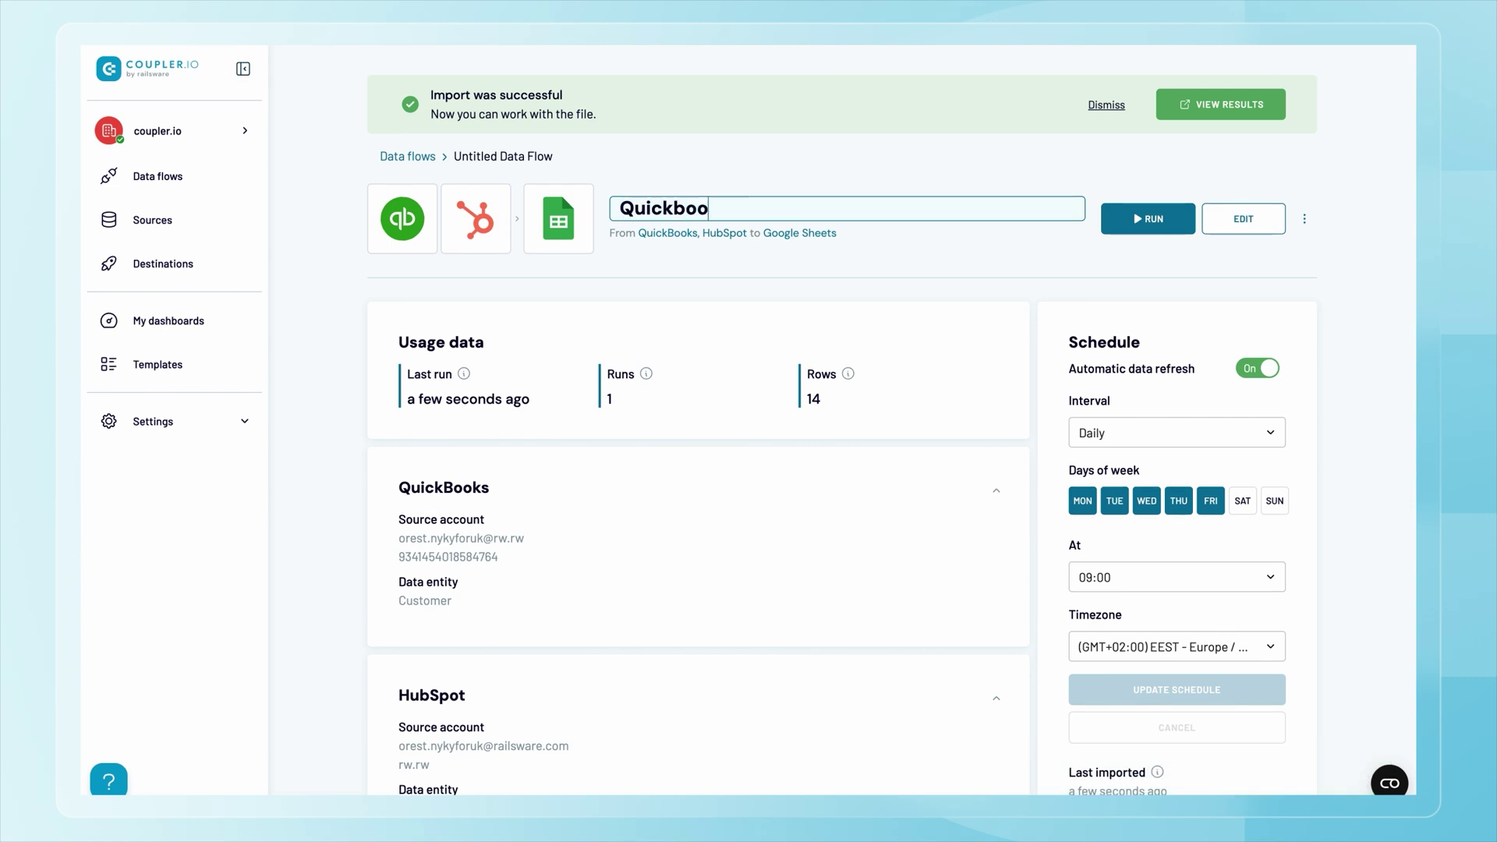
type("ks + Hubspot")
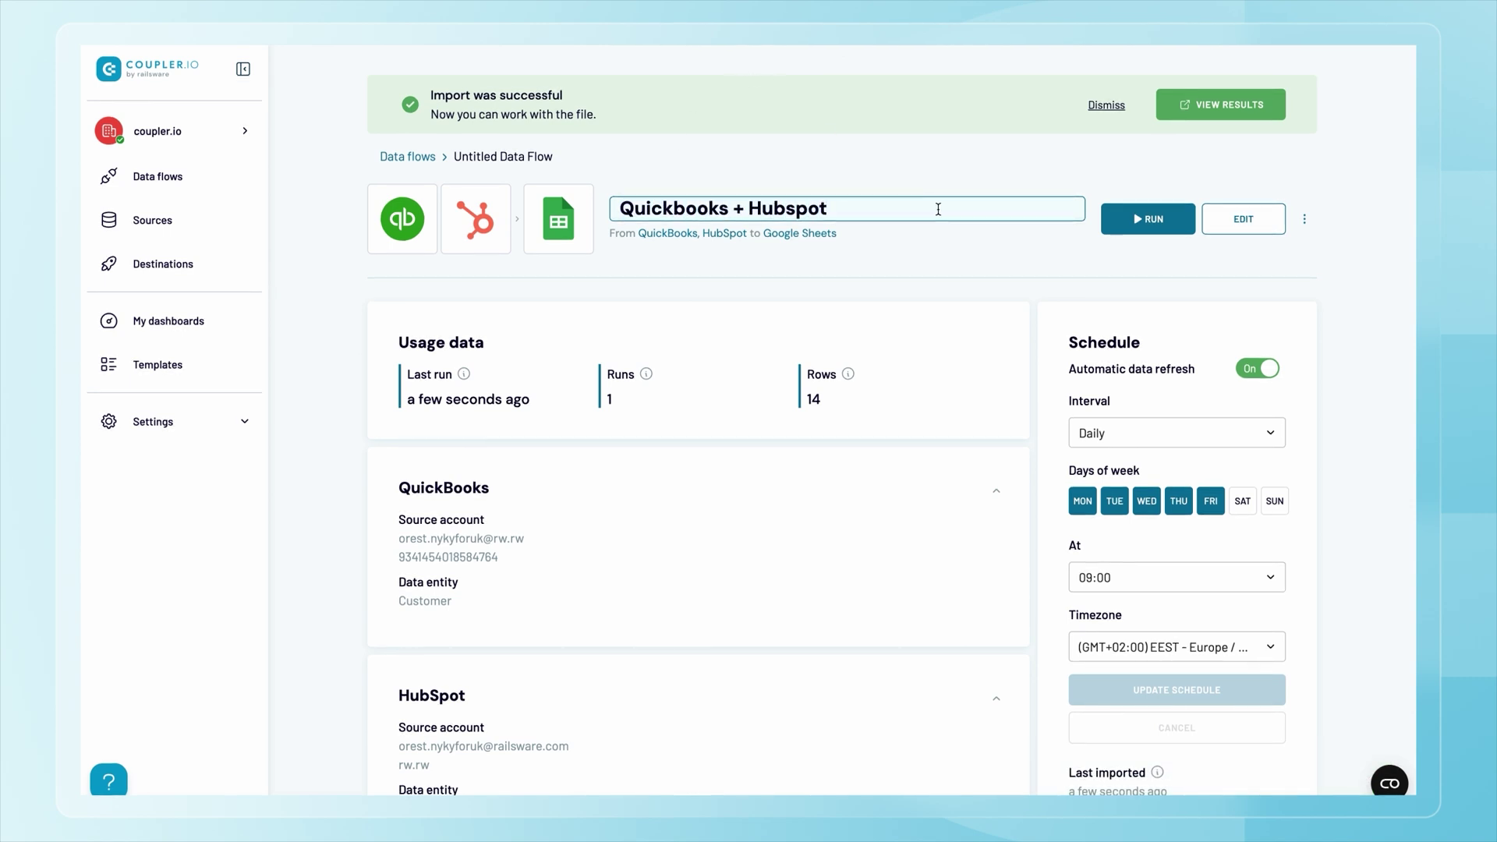
left_click(964, 244)
left_click(1188, 108)
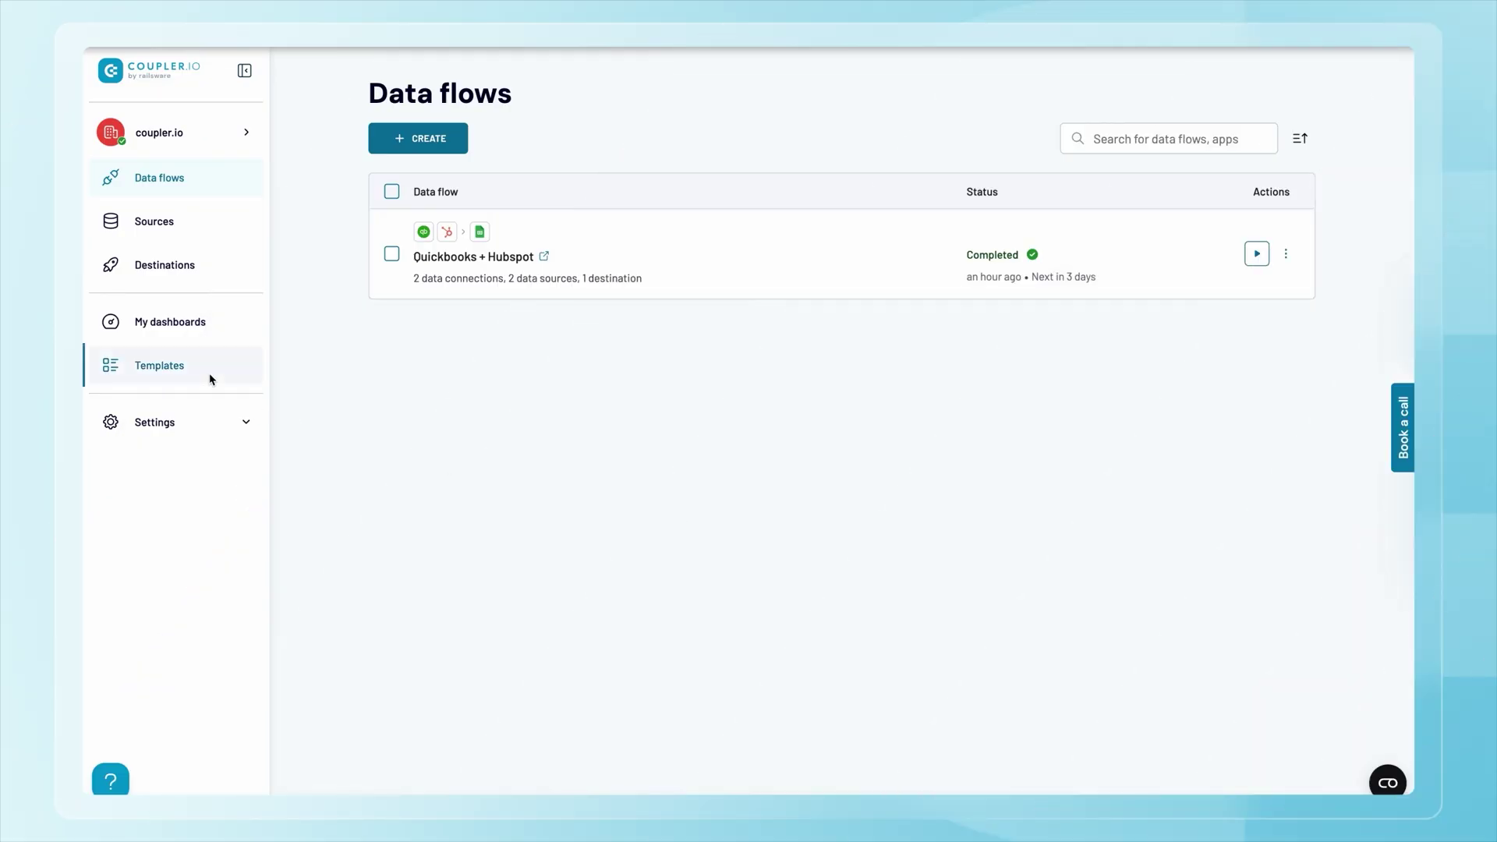
Step: Browse dashboard templates filtered to the Finance category
left_click(211, 379)
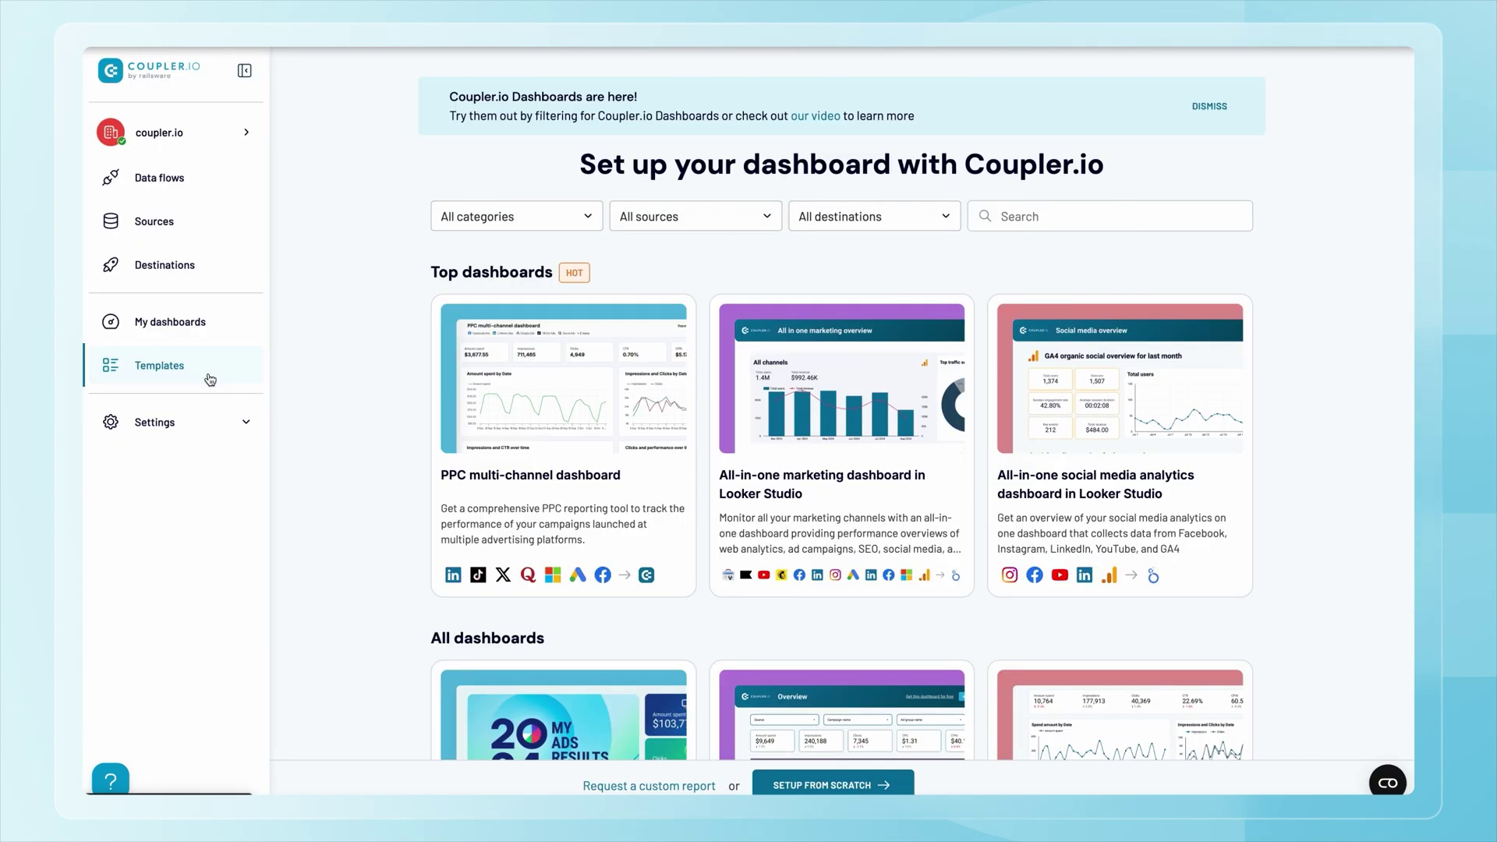
left_click(506, 219)
left_click(489, 345)
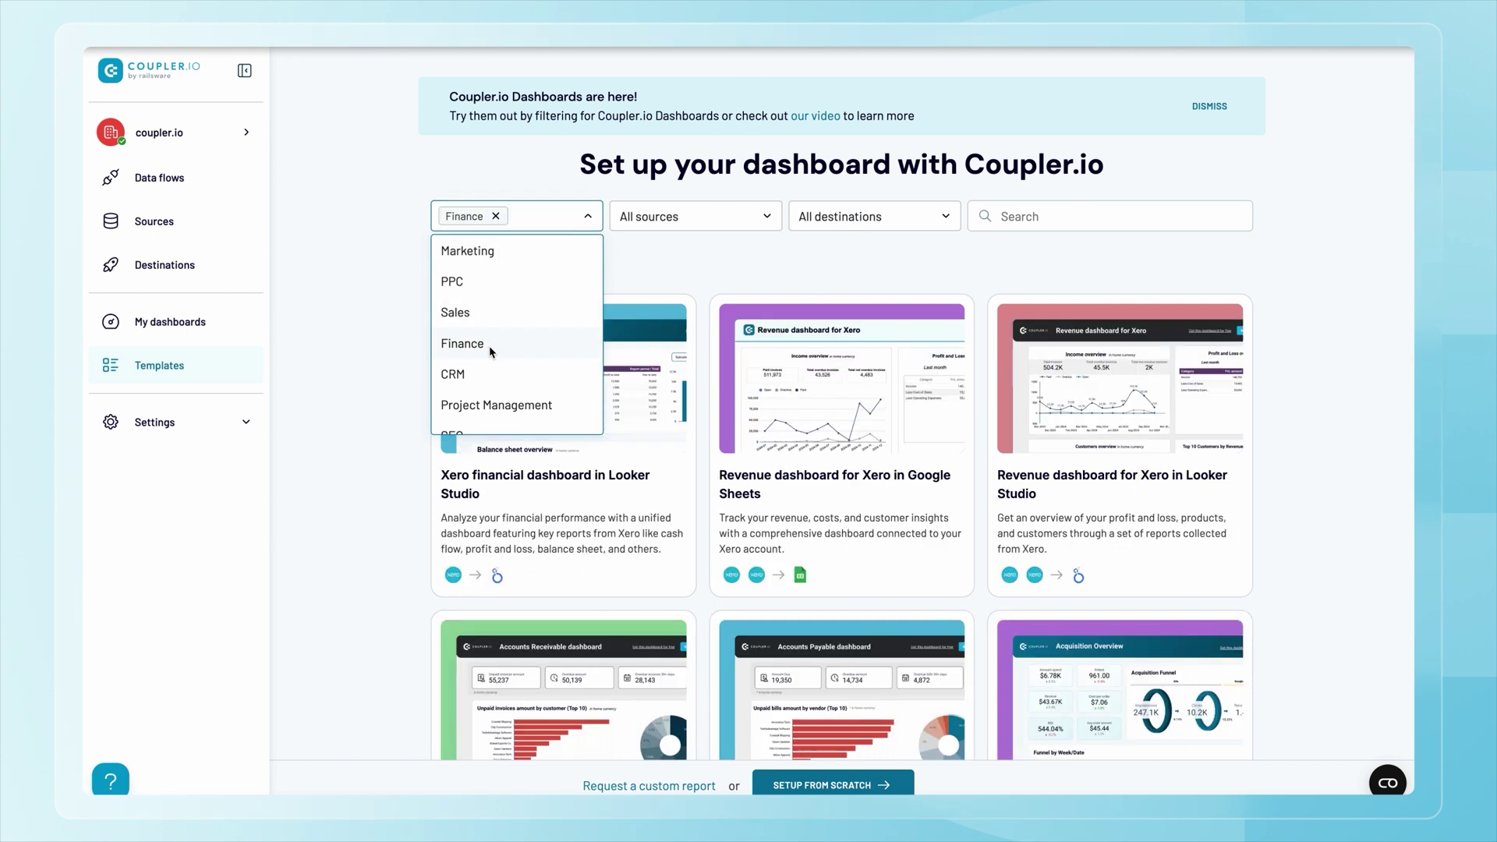
left_click(377, 379)
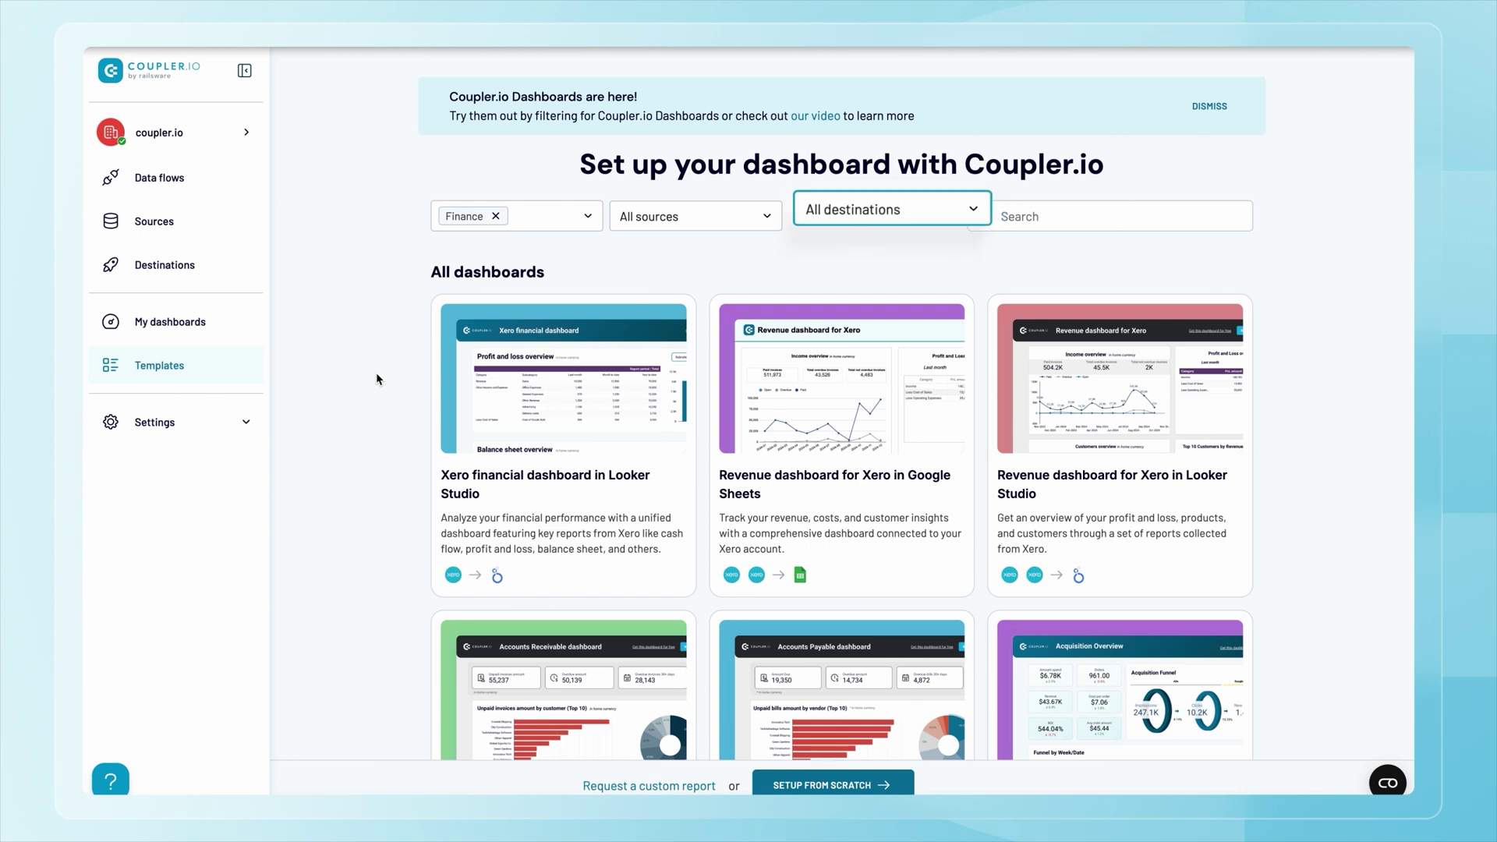
Step: Preview the Revenue dashboard for Xero, then close the preview
mouse_move(1058, 405)
left_click(1187, 380)
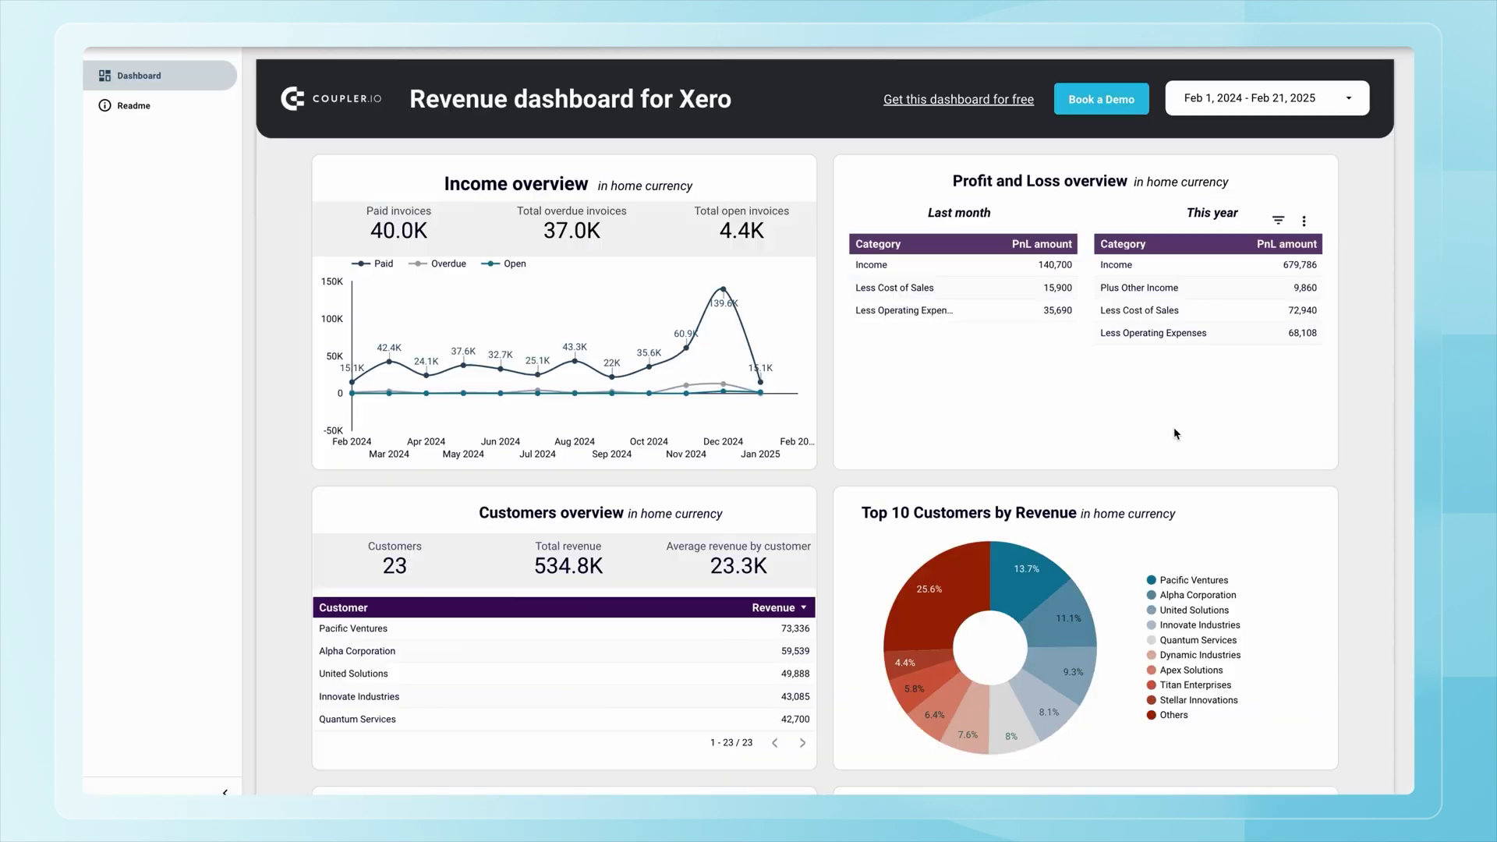
scroll(1200, 456, "down", 5)
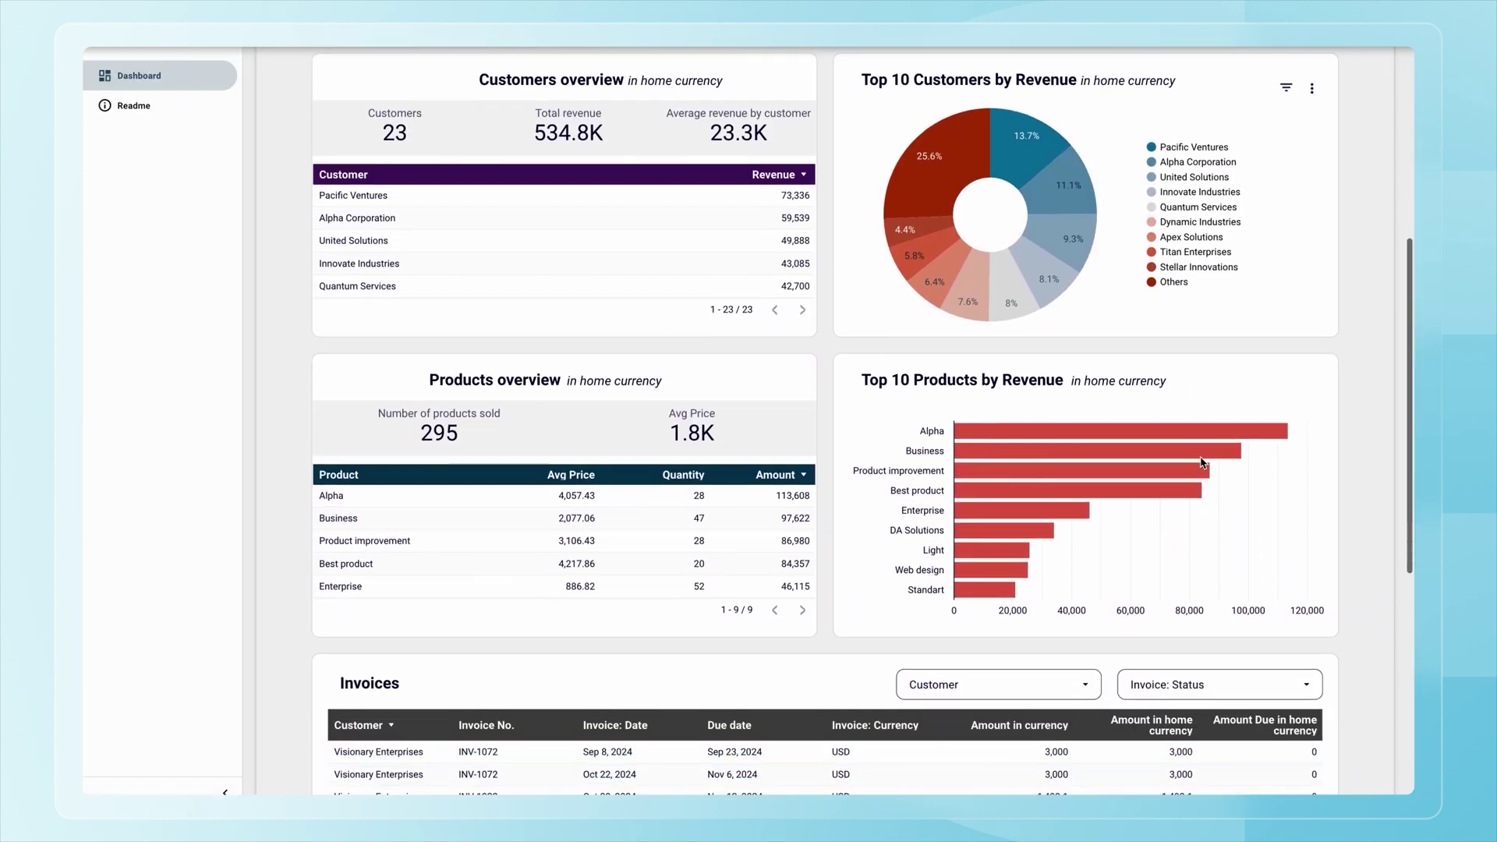
scroll(1202, 462, "up", 5)
key("Escape")
Step: Start the Looker Studio Xero dashboard copy and connect PnL Report Last month to Demo Company (UK)
left_click(1098, 373)
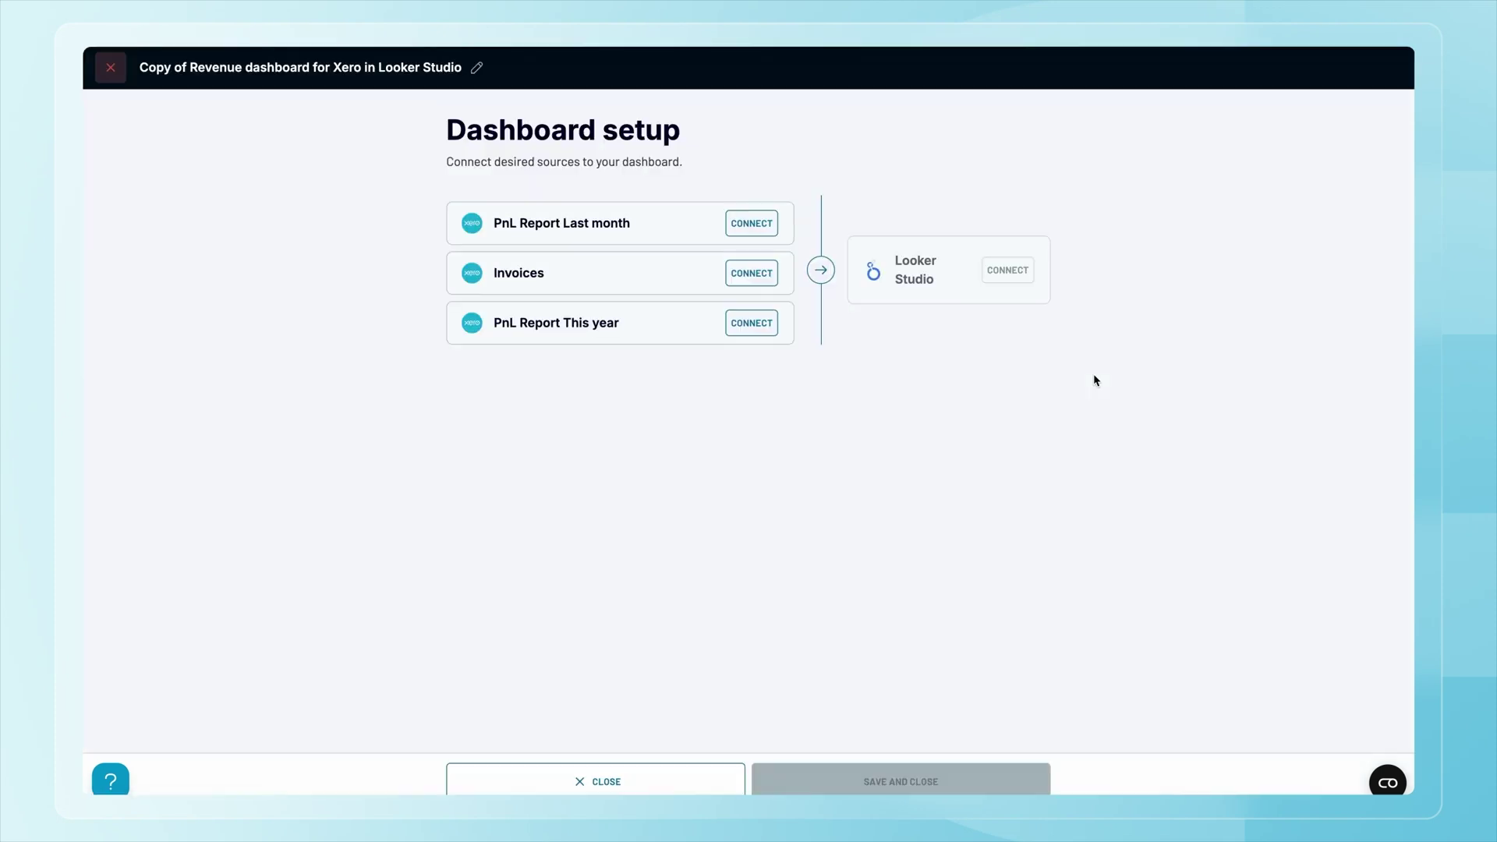
left_click(768, 227)
left_click(767, 273)
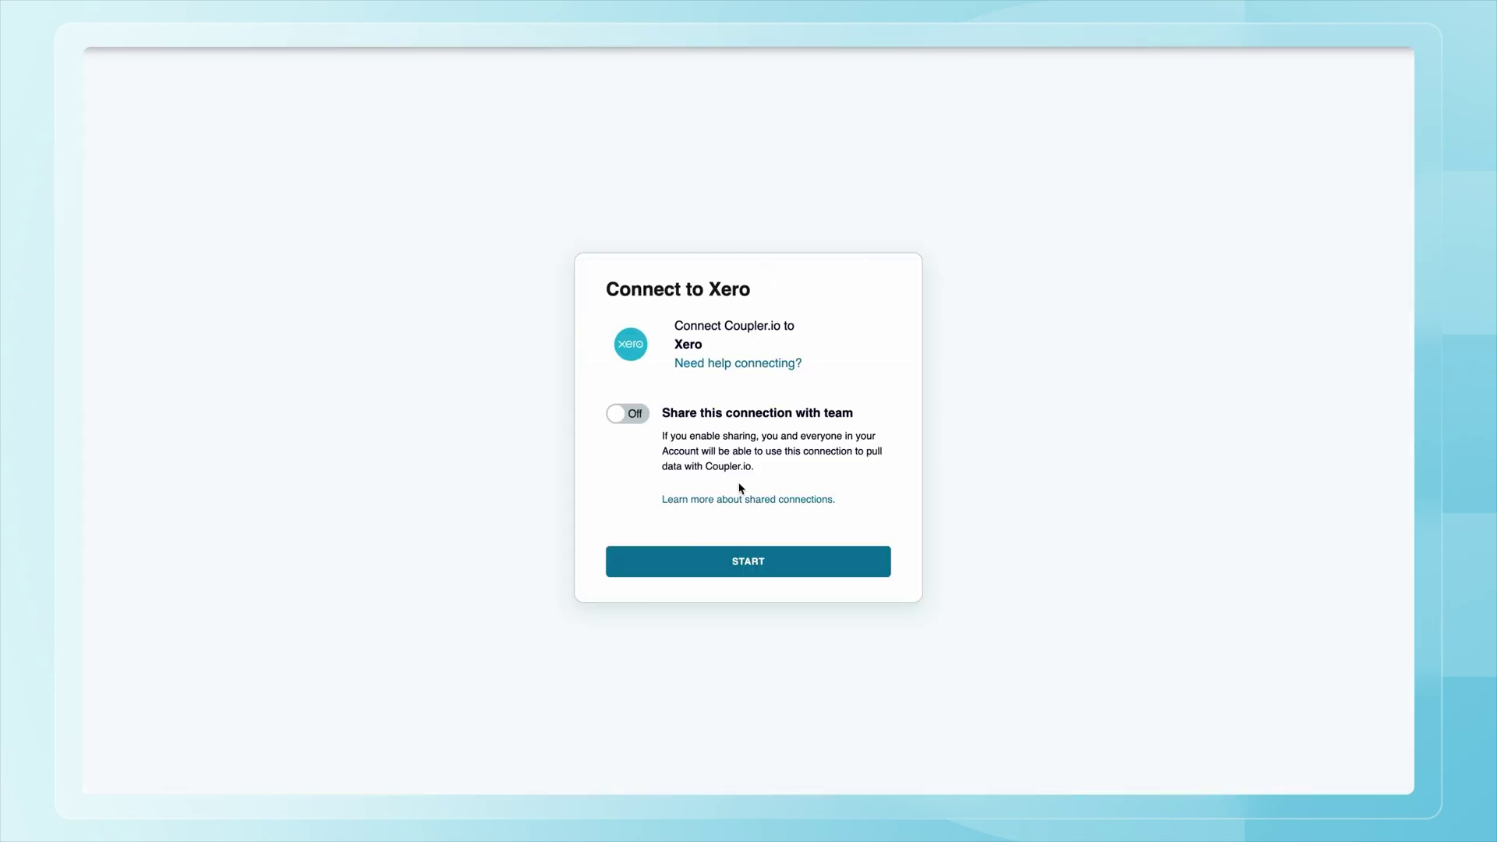
left_click(753, 563)
left_click(755, 768)
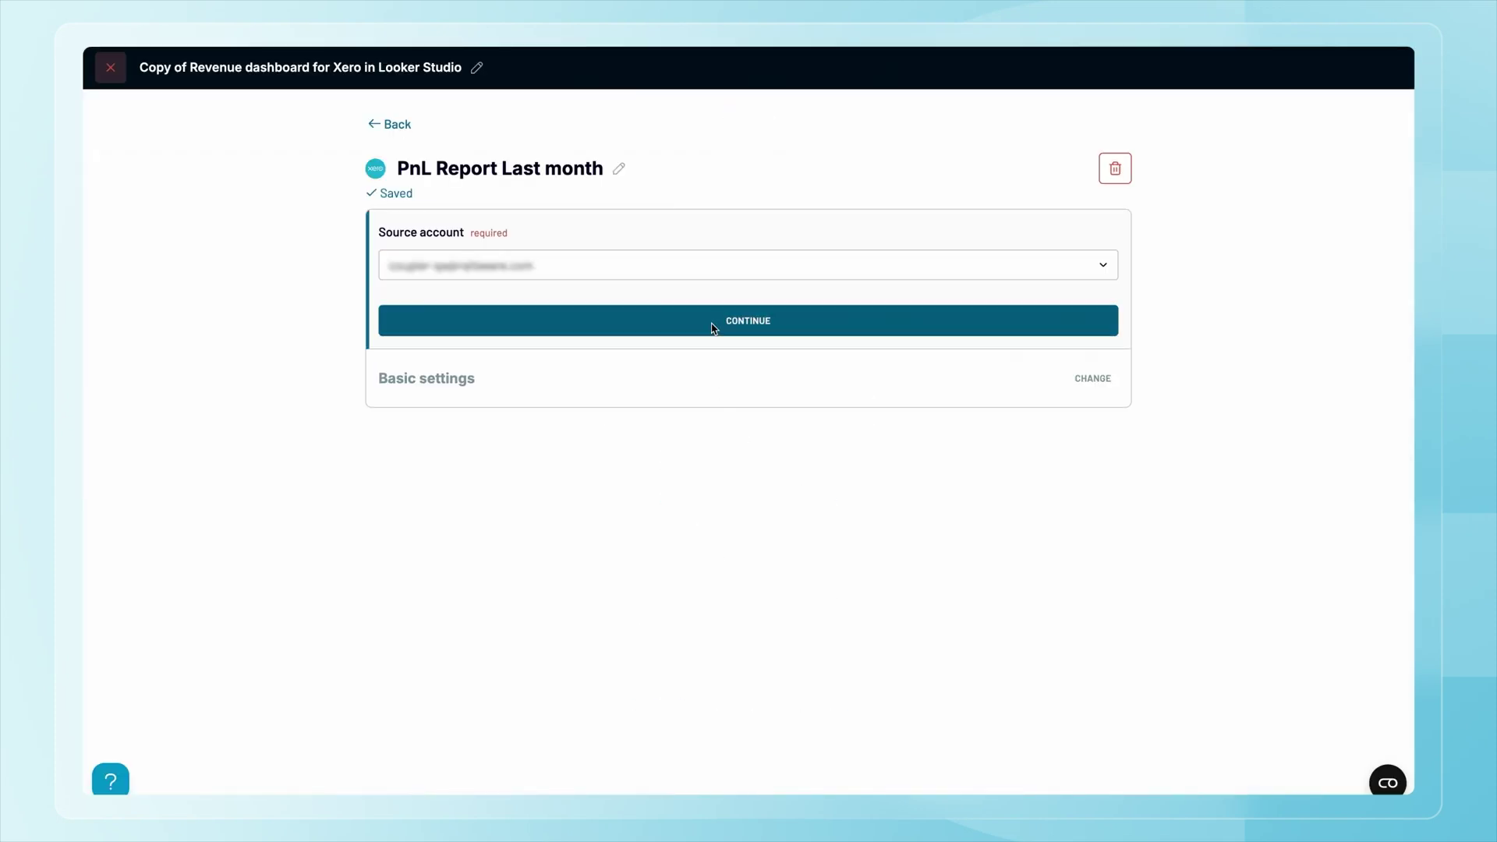
left_click(713, 327)
left_click(704, 351)
left_click(688, 414)
left_click(701, 435)
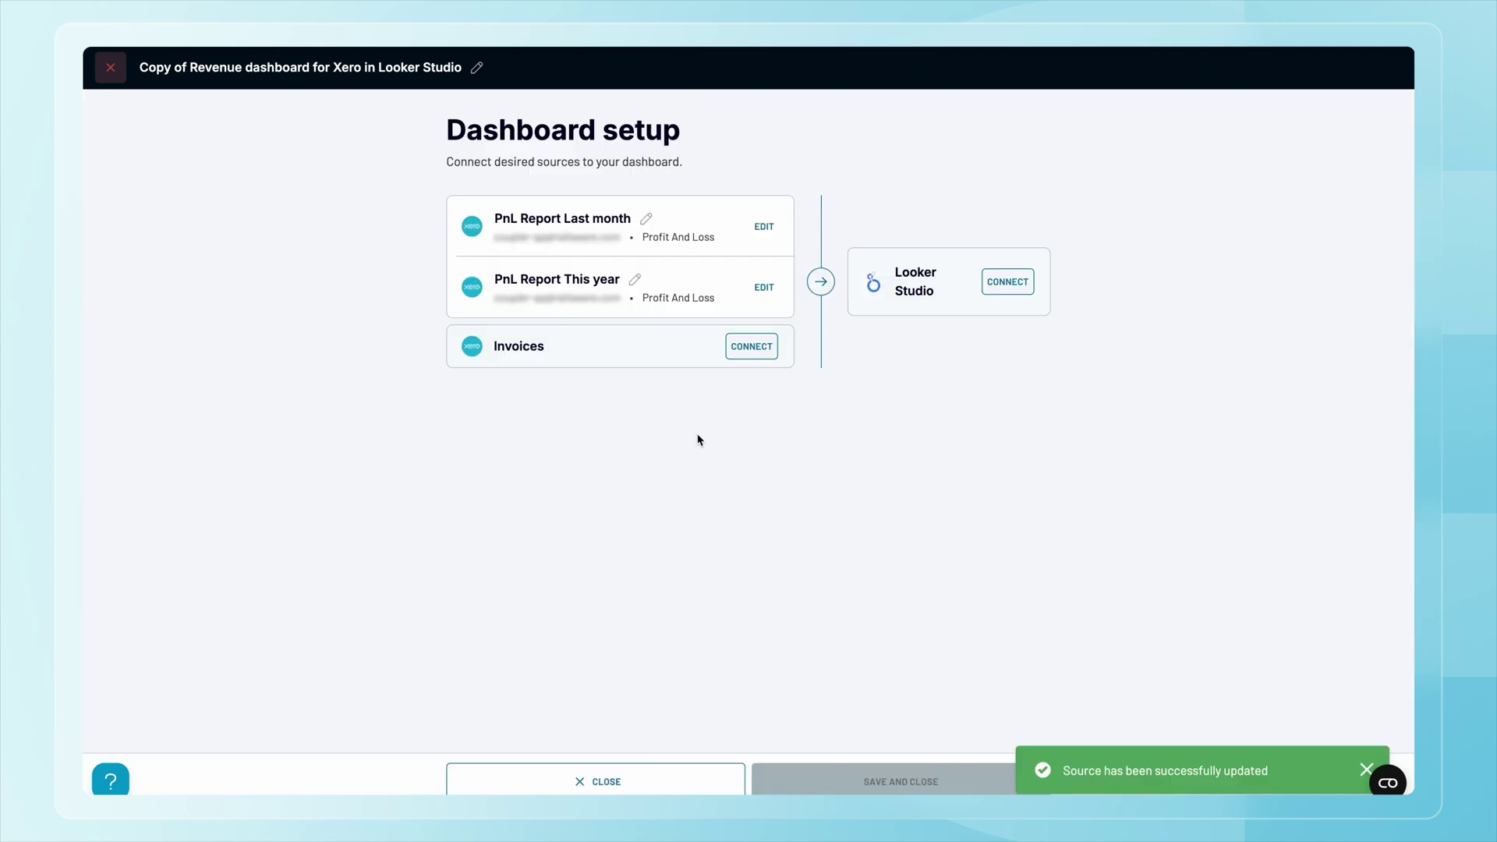
Step: Connect the Invoices source to Demo Company (UK), then begin connecting Looker Studio
left_click(746, 348)
left_click(690, 262)
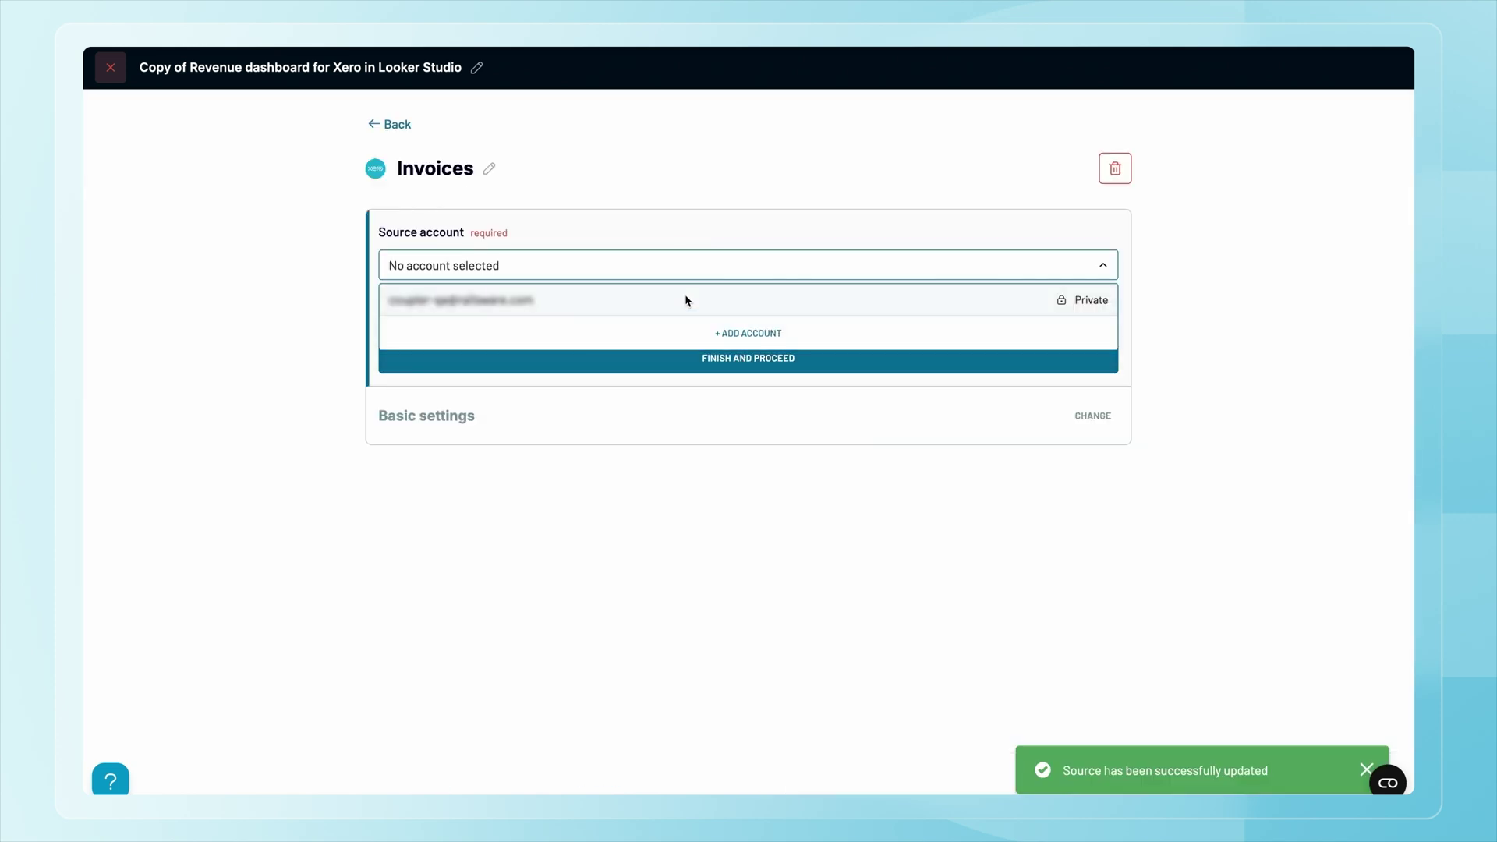
left_click(686, 296)
left_click(689, 325)
left_click(665, 353)
left_click(641, 418)
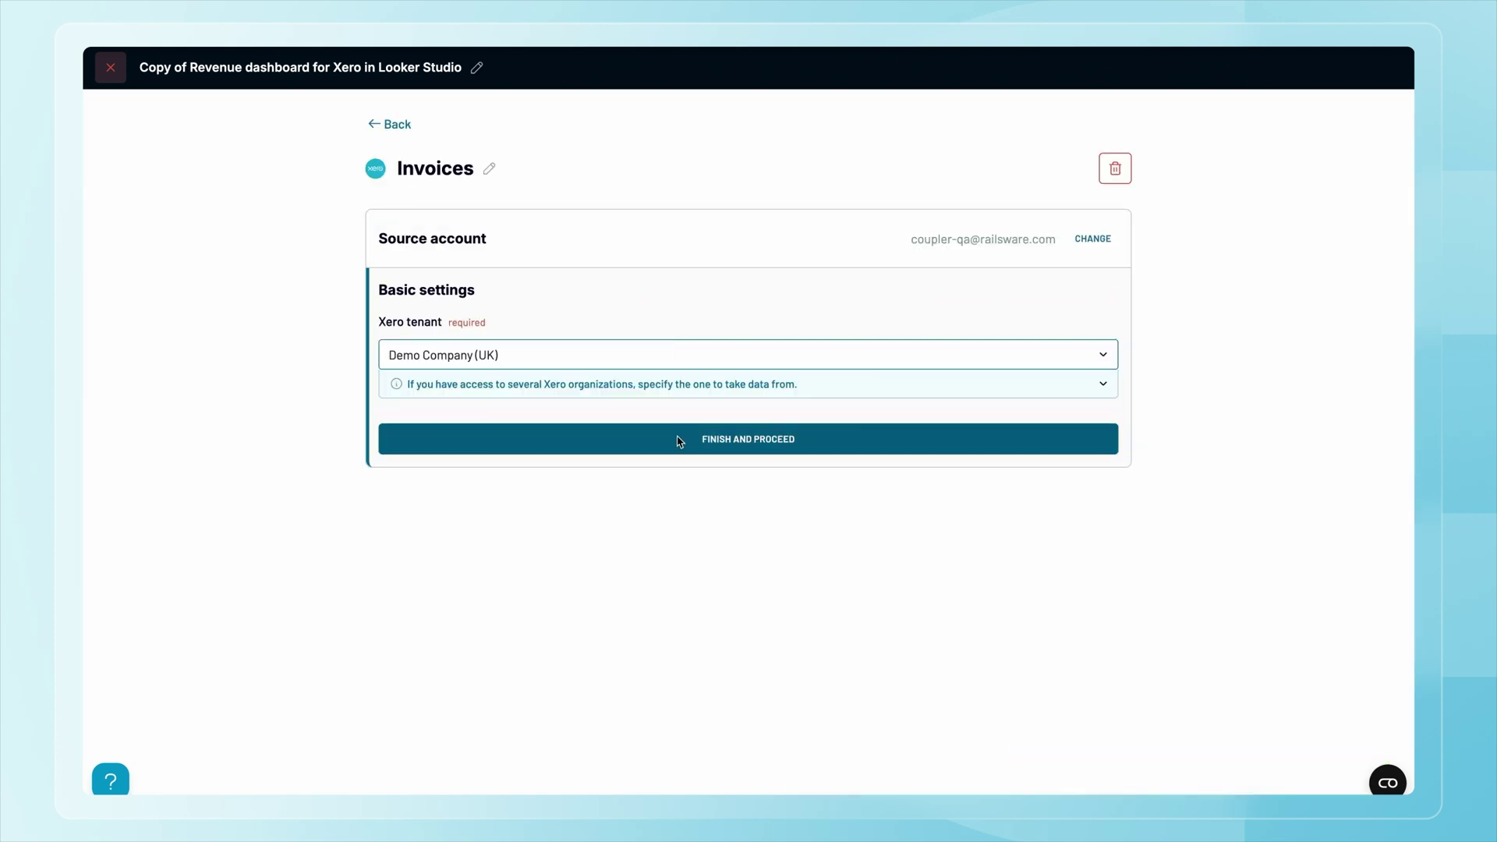
left_click(677, 439)
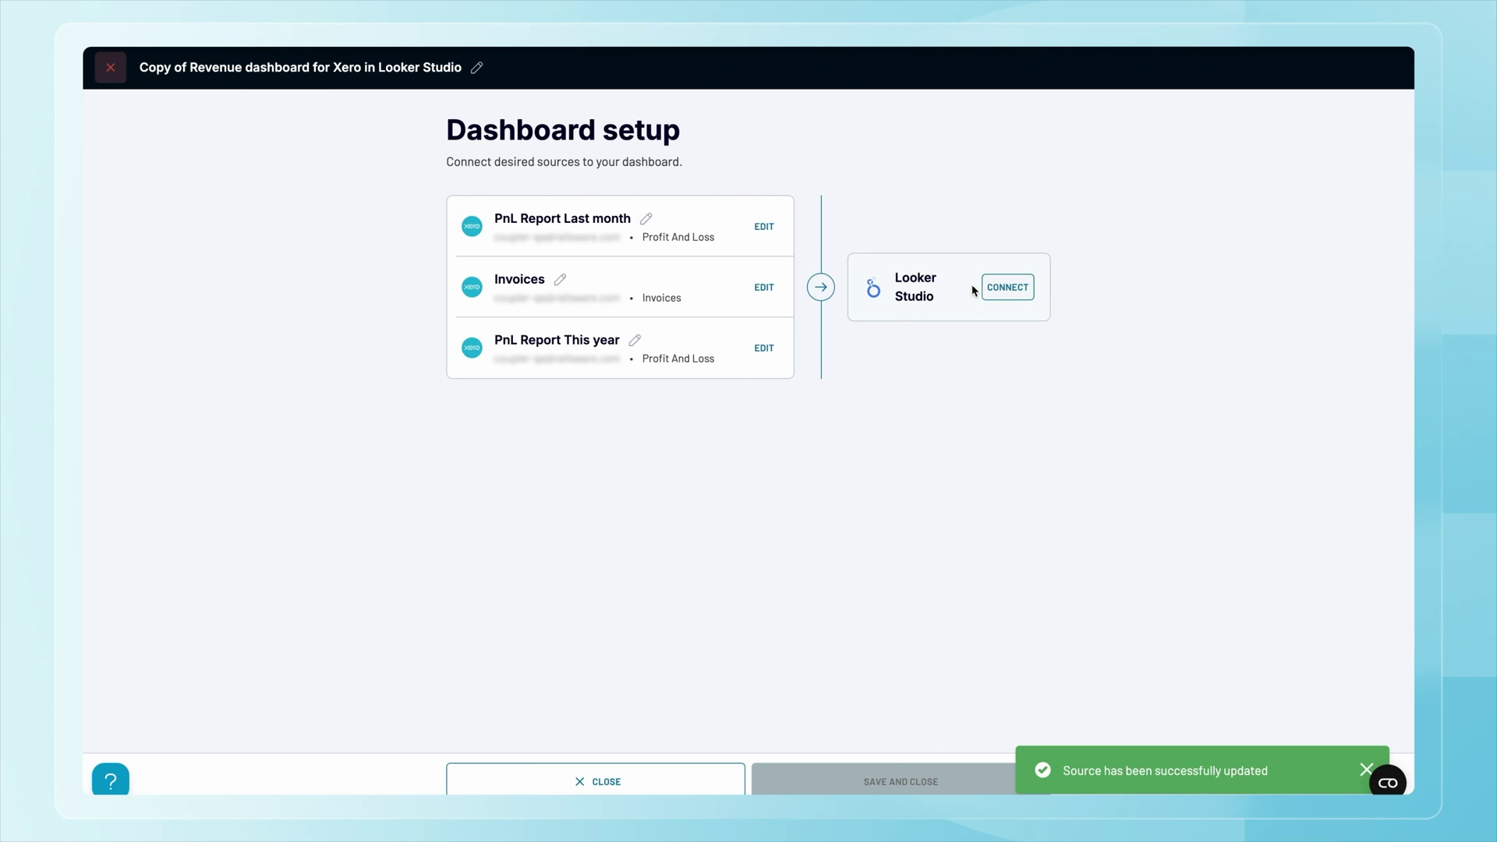
left_click(1004, 289)
Step: Connect the Coupler.io Xero data source and create the Revenue dashboard for Xero report from it
left_click(544, 394)
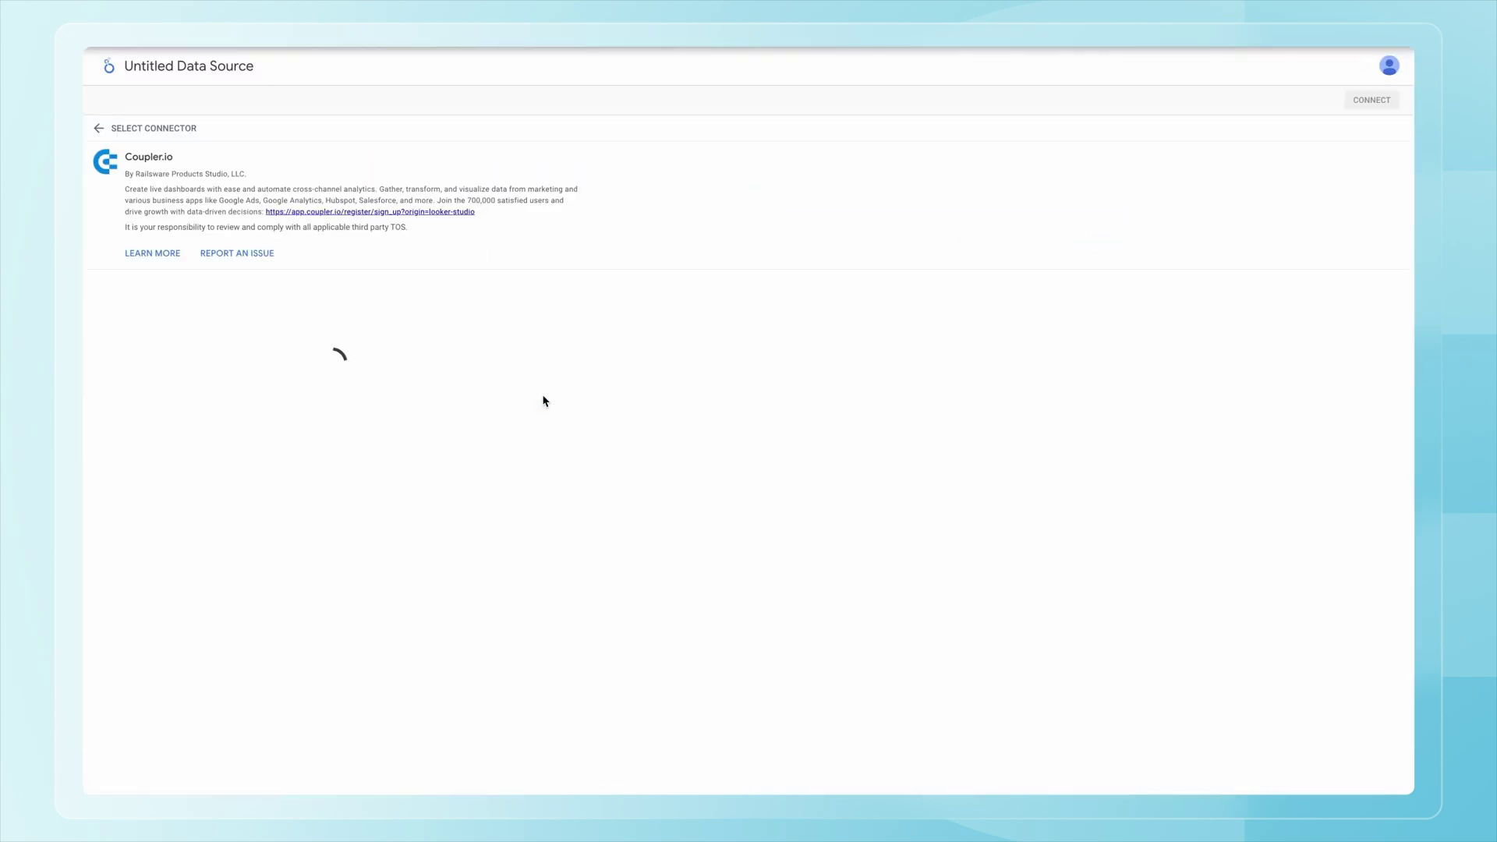
left_click(1370, 99)
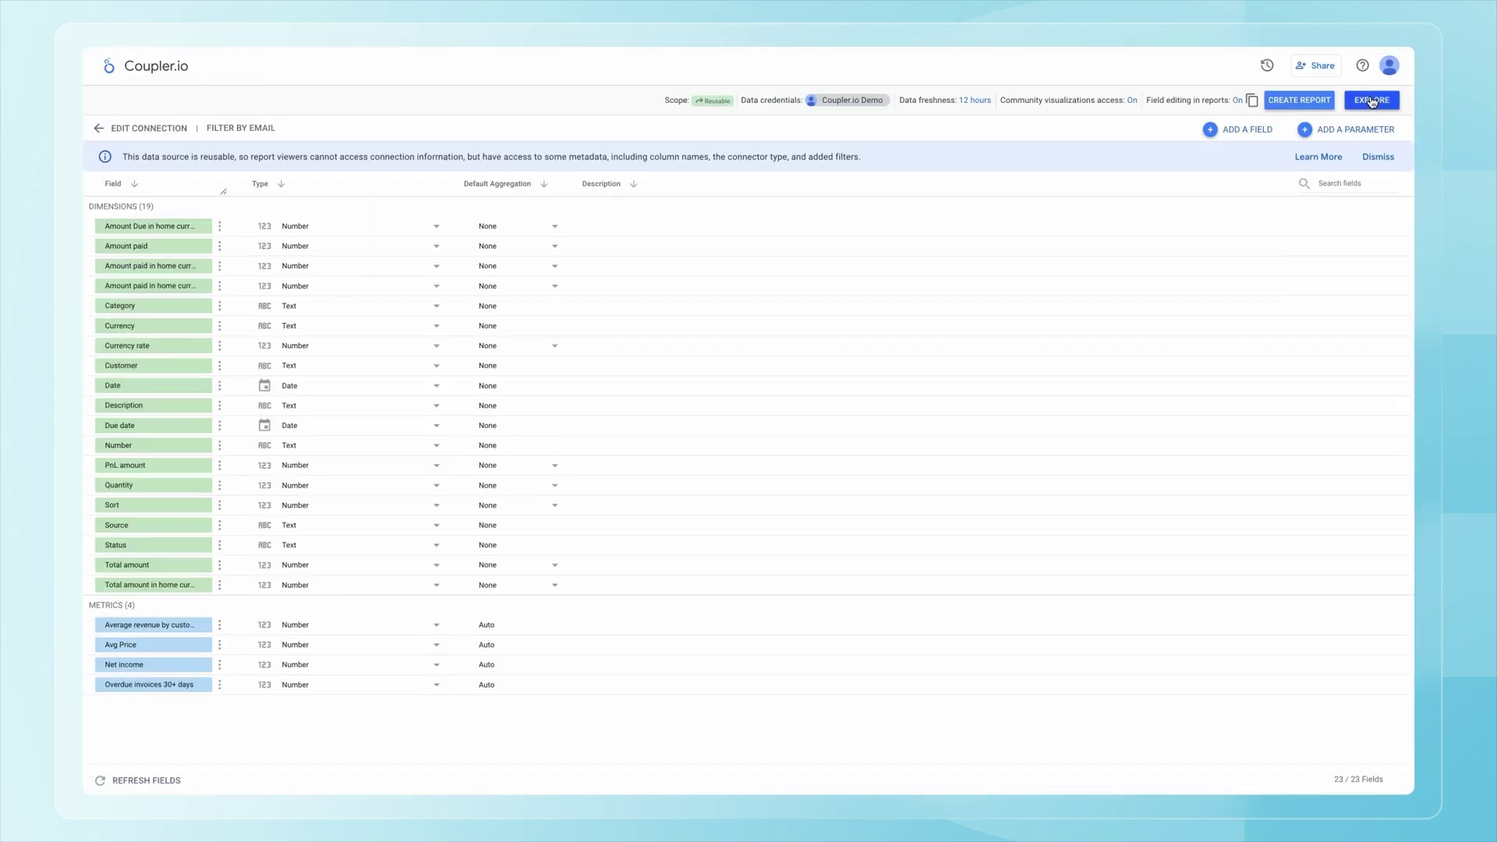
left_click(1298, 99)
left_click(904, 499)
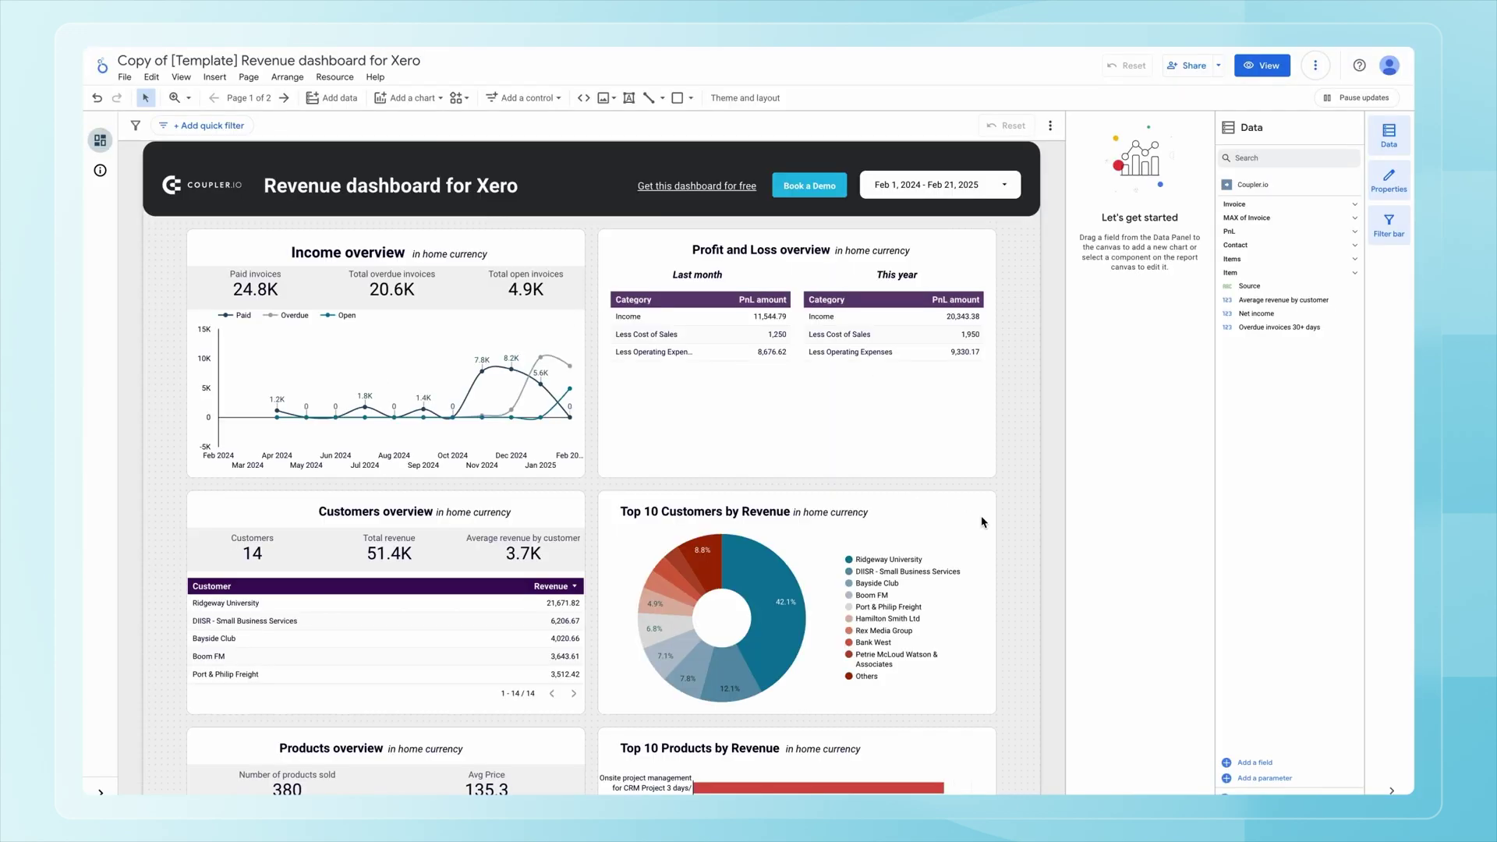